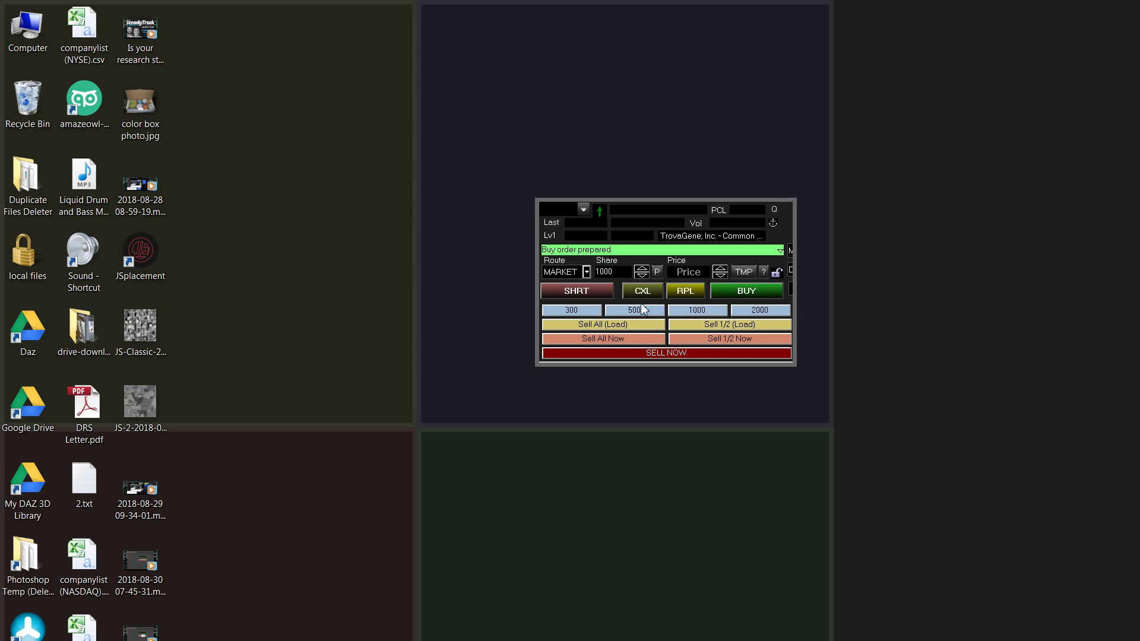
Step: Open the 300 button's Button Edit panel to review its limit-buy script at Ask+0.05 for 300 shares
right_click(591, 314)
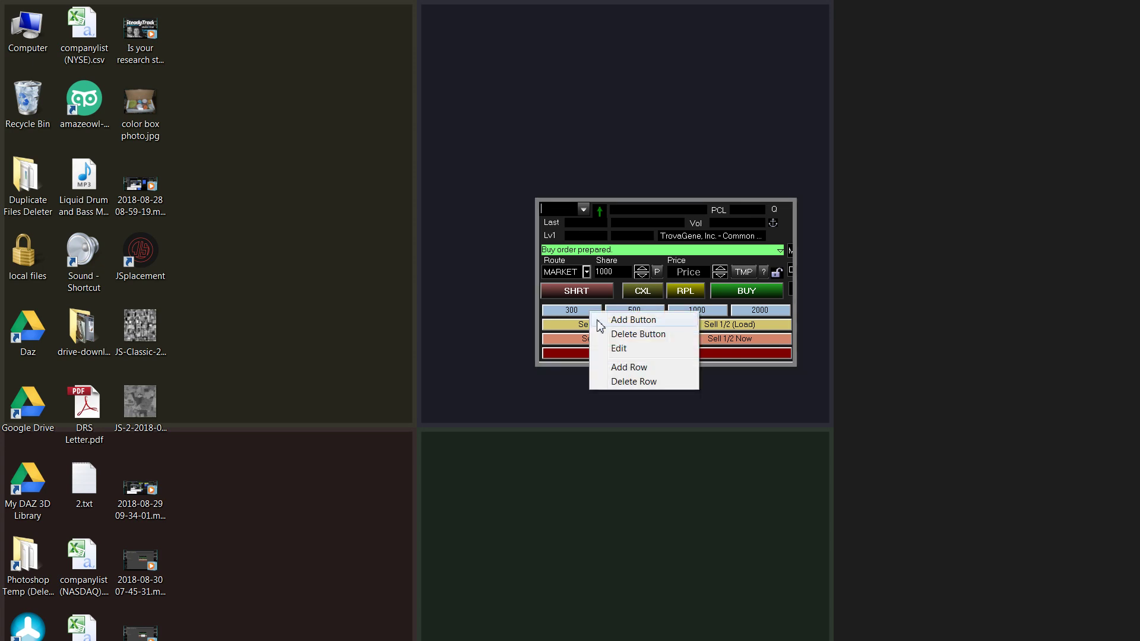
left_click(618, 348)
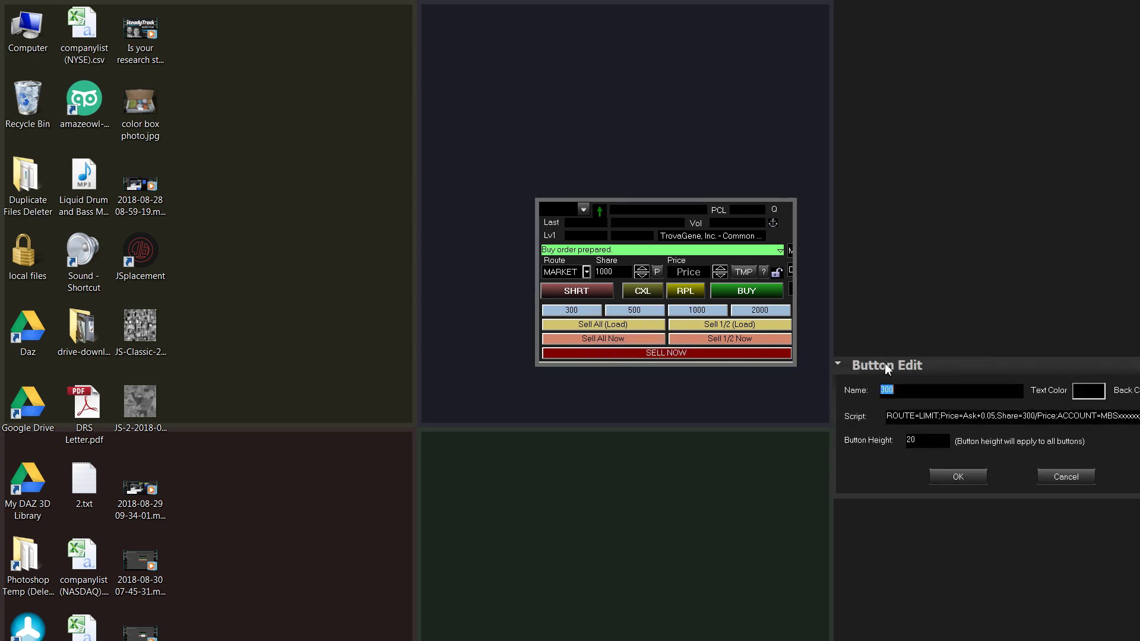
left_click_drag(886, 365, 531, 388)
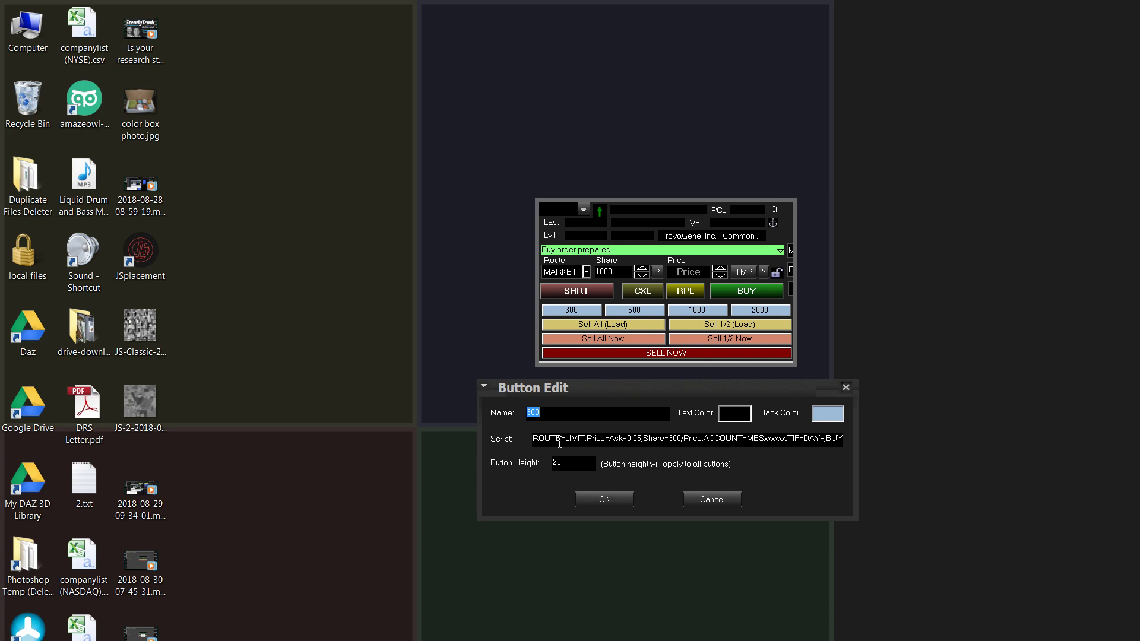
left_click(551, 416)
left_click_drag(628, 387, 620, 383)
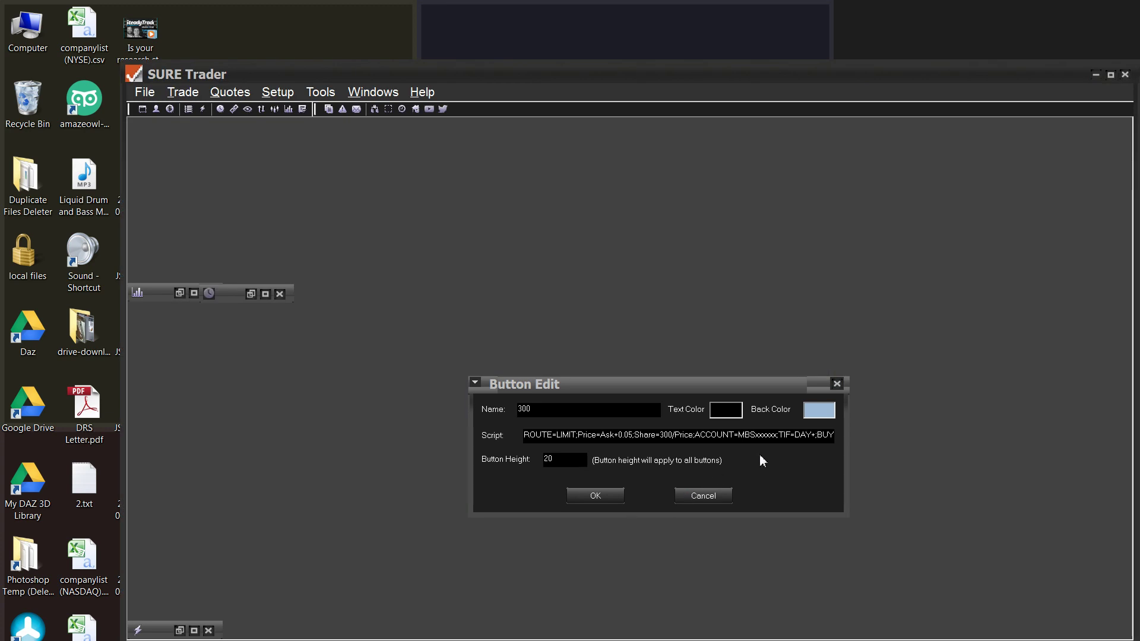
Step: Cancel the 300 button's edit dialog, reposition the order window, and bring up the Trade menu list
left_click(717, 499)
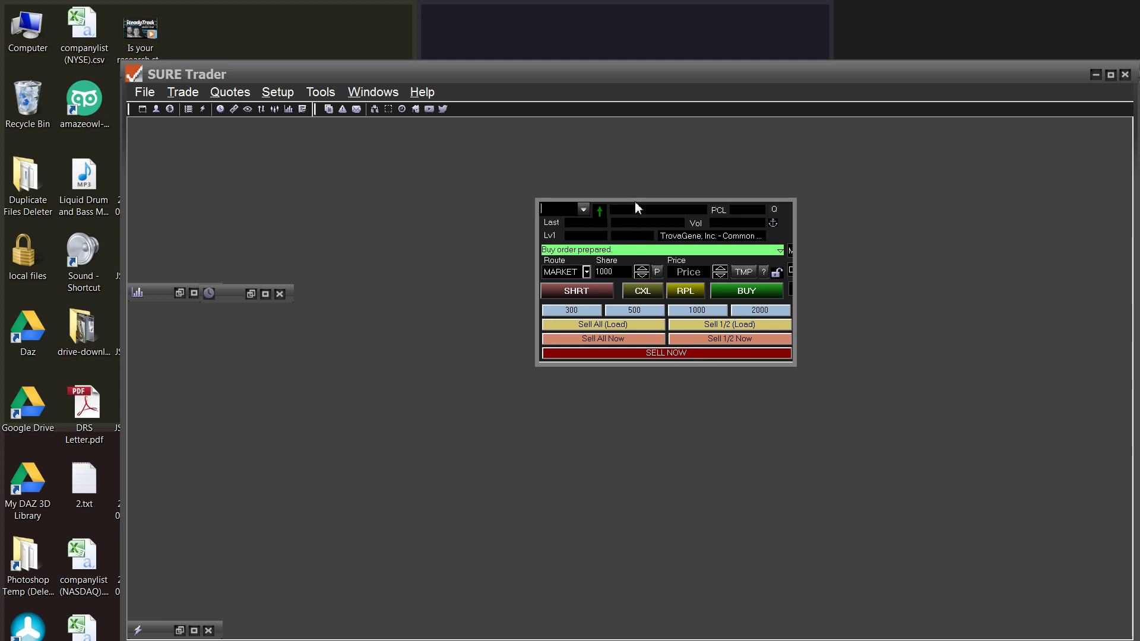
left_click_drag(638, 207, 630, 217)
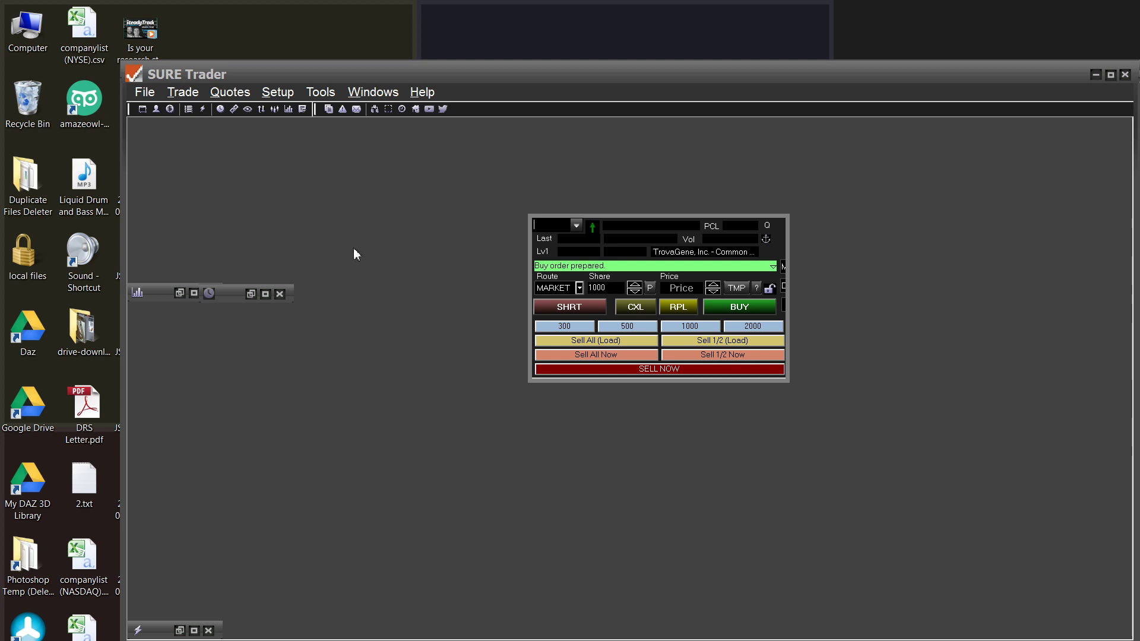
left_click(183, 92)
mouse_move(228, 94)
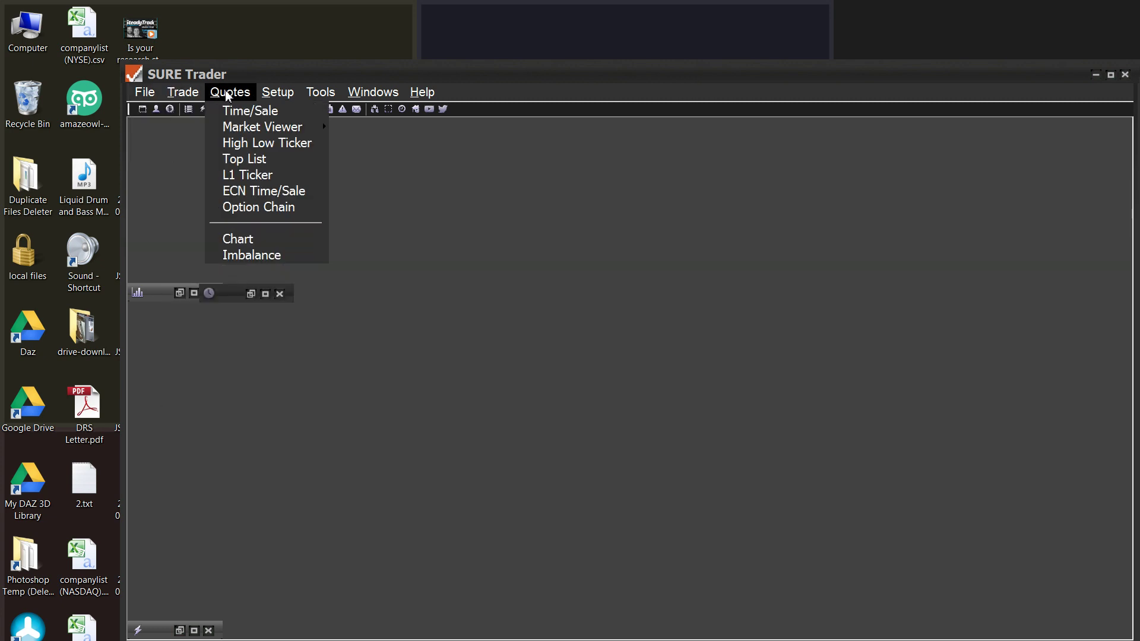
mouse_move(184, 92)
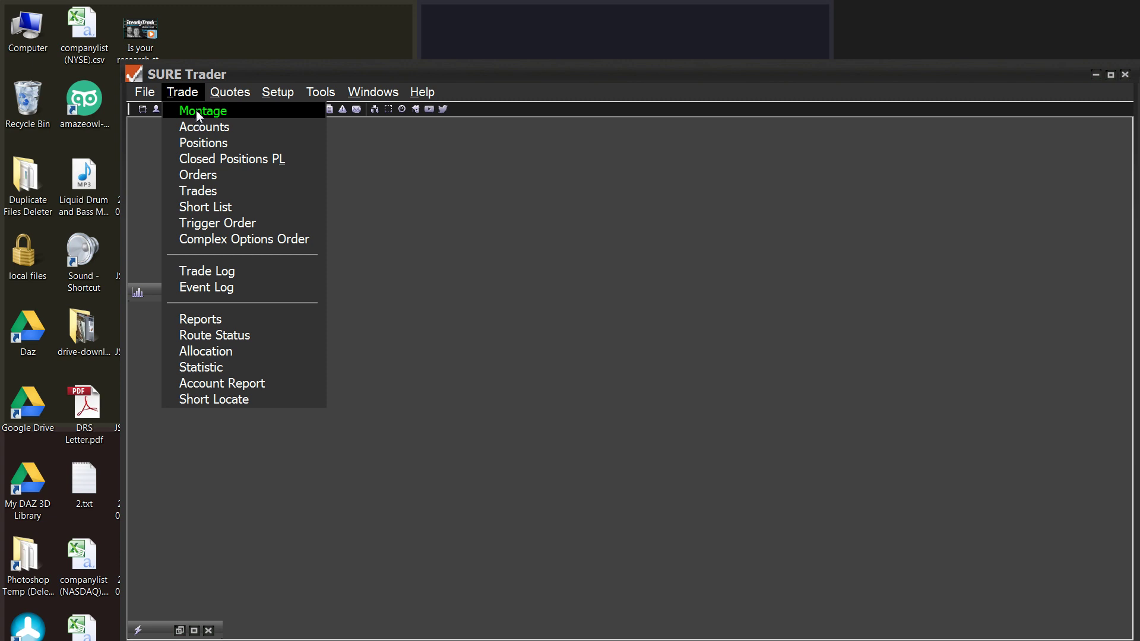
Step: Open a new Montage window and add a row of 4 blank buttons
left_click(197, 112)
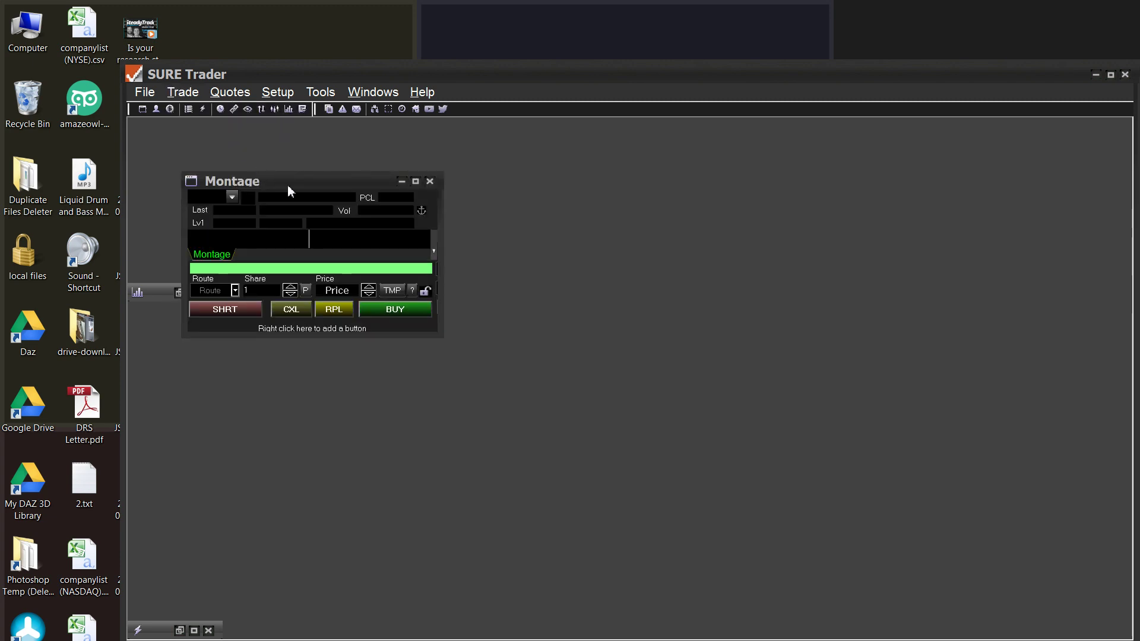
left_click_drag(287, 184, 418, 186)
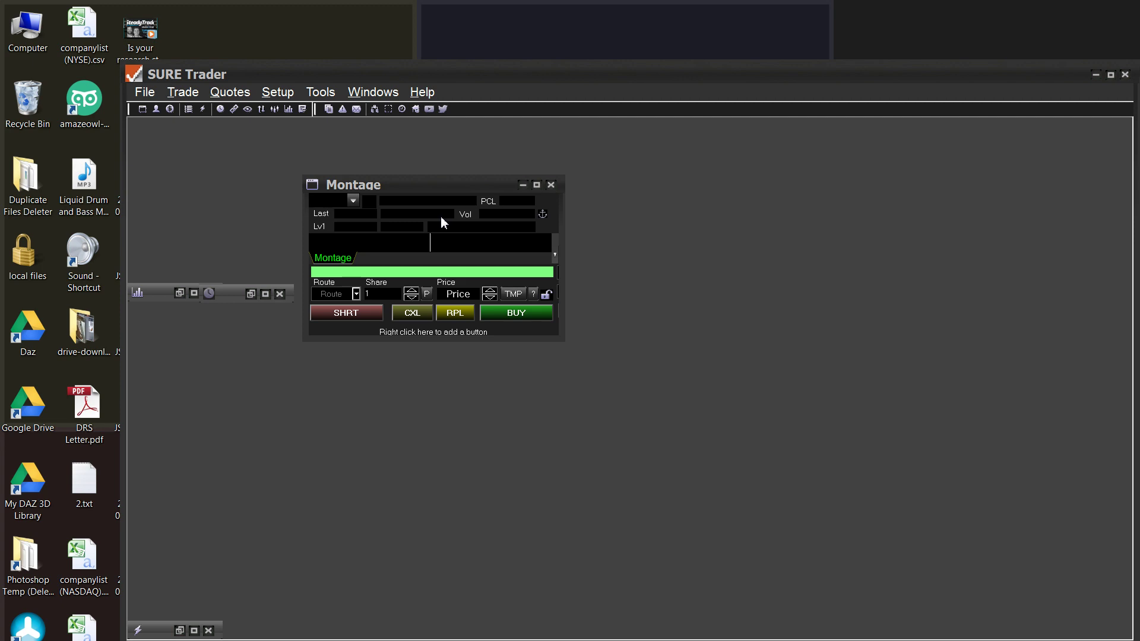
right_click(392, 334)
left_click(410, 337)
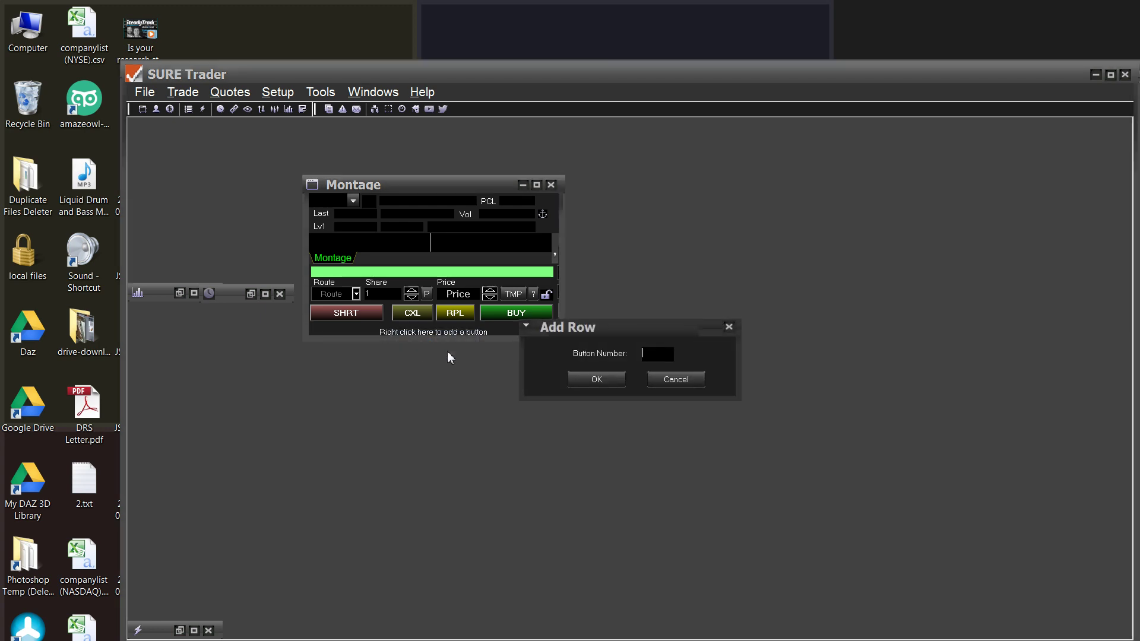
type("4")
left_click(593, 381)
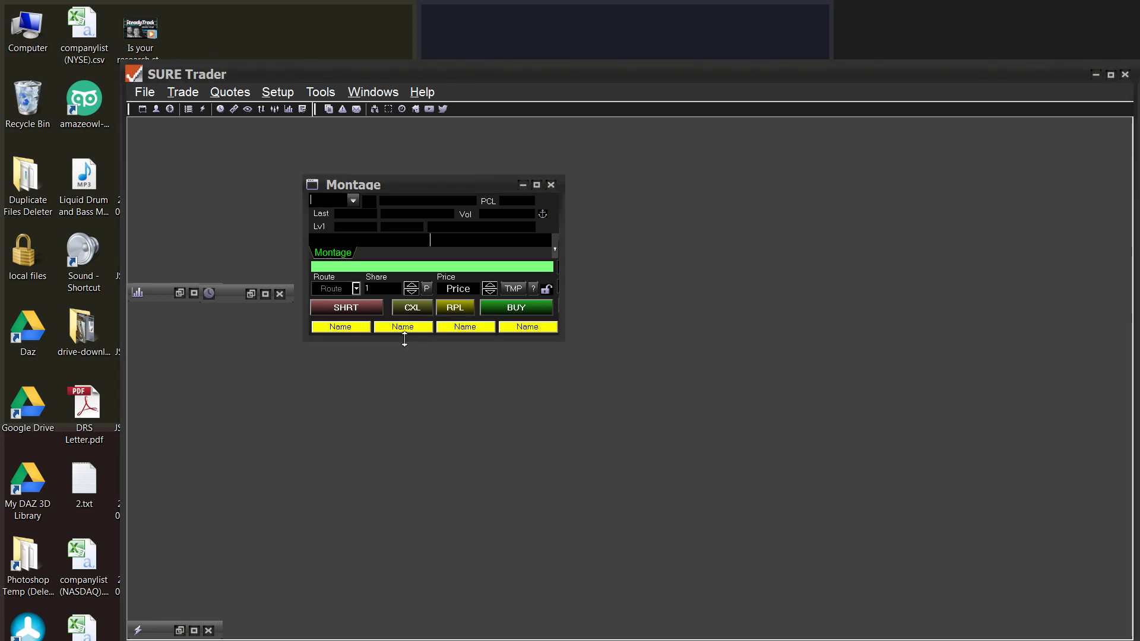
Step: Open the first Name button's Button Edit settings, then cancel without changes
right_click(341, 326)
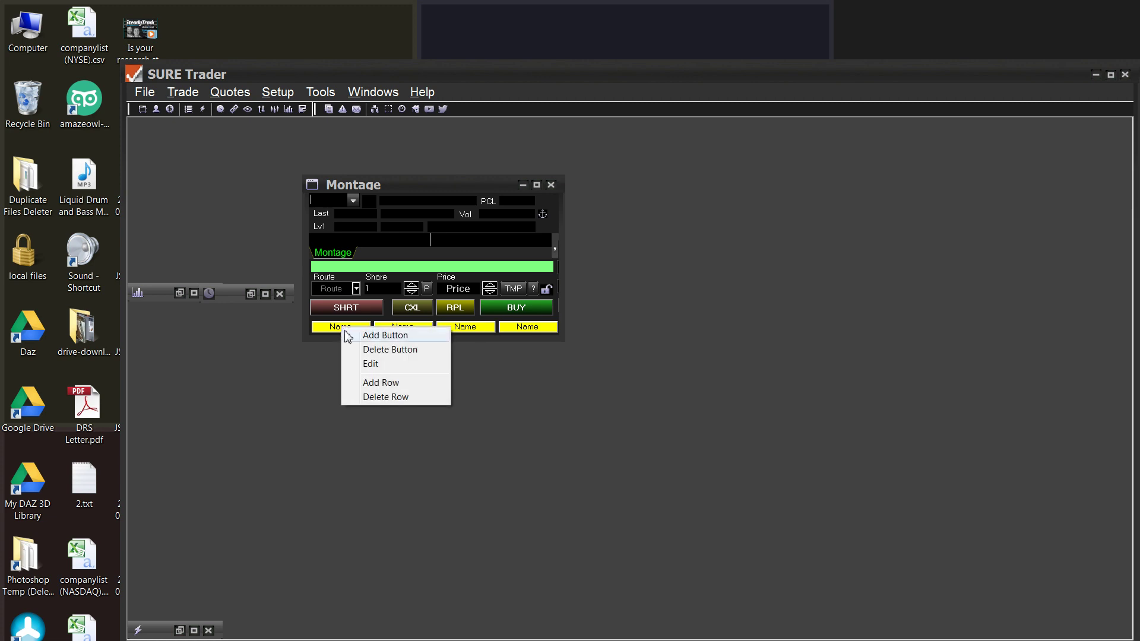
left_click(367, 364)
left_click_drag(475, 307, 312, 365)
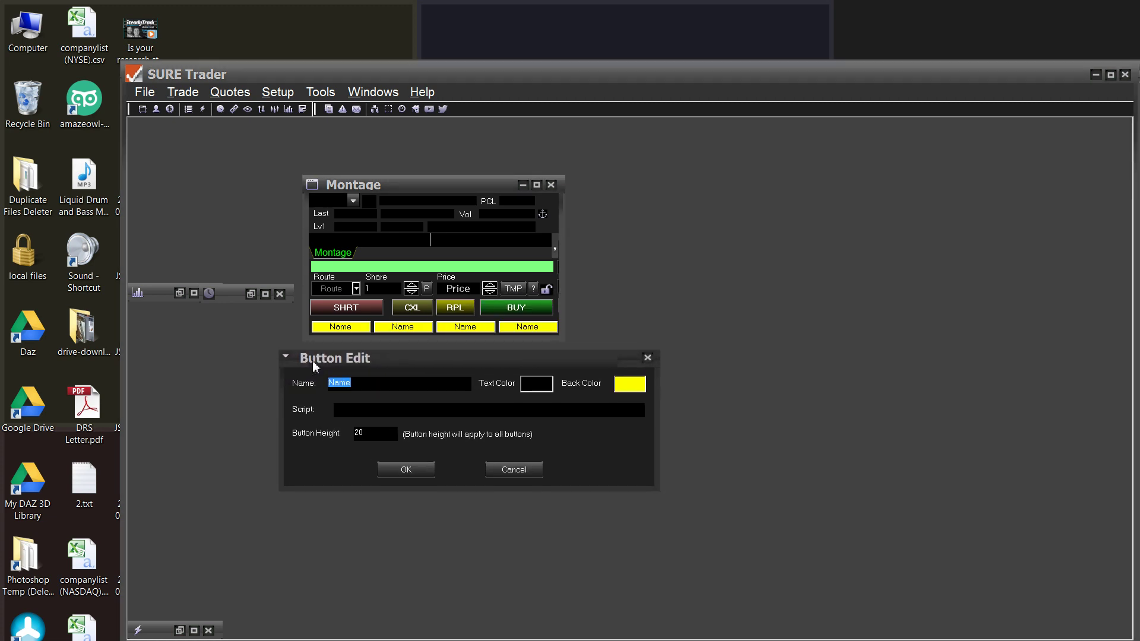
left_click(514, 476)
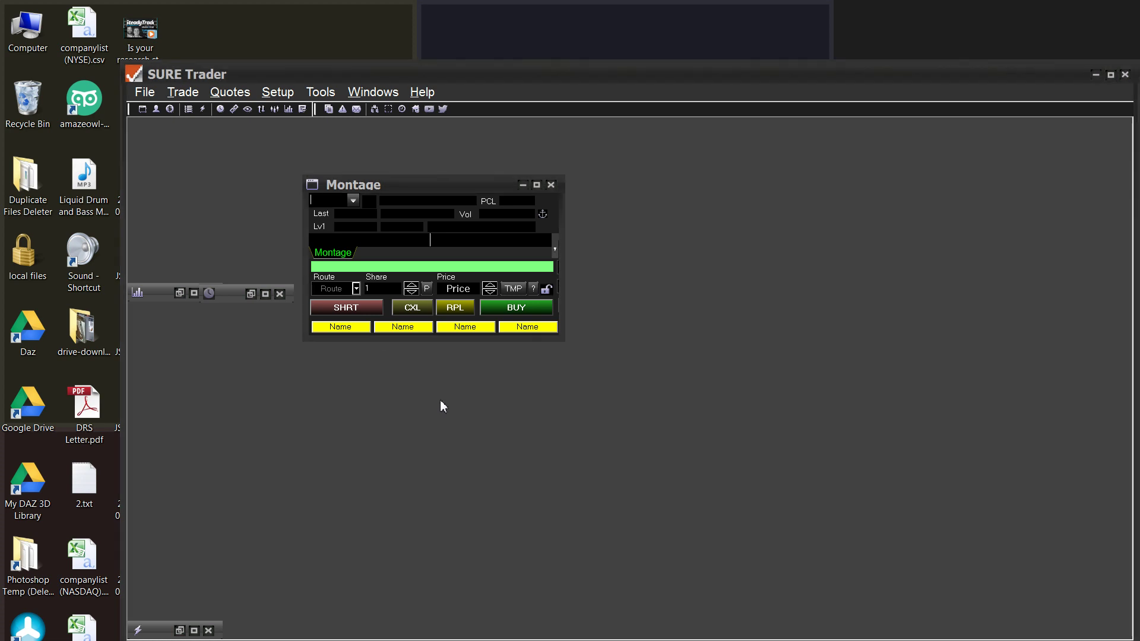
Step: Add another button row containing a single full-width button
right_click(362, 330)
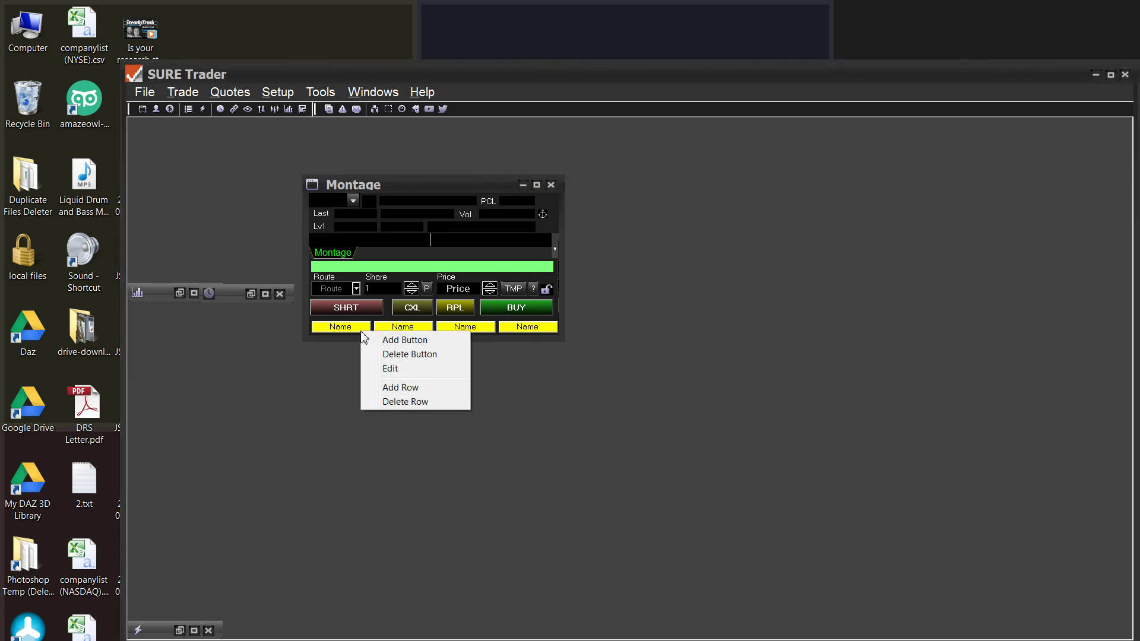
left_click(400, 387)
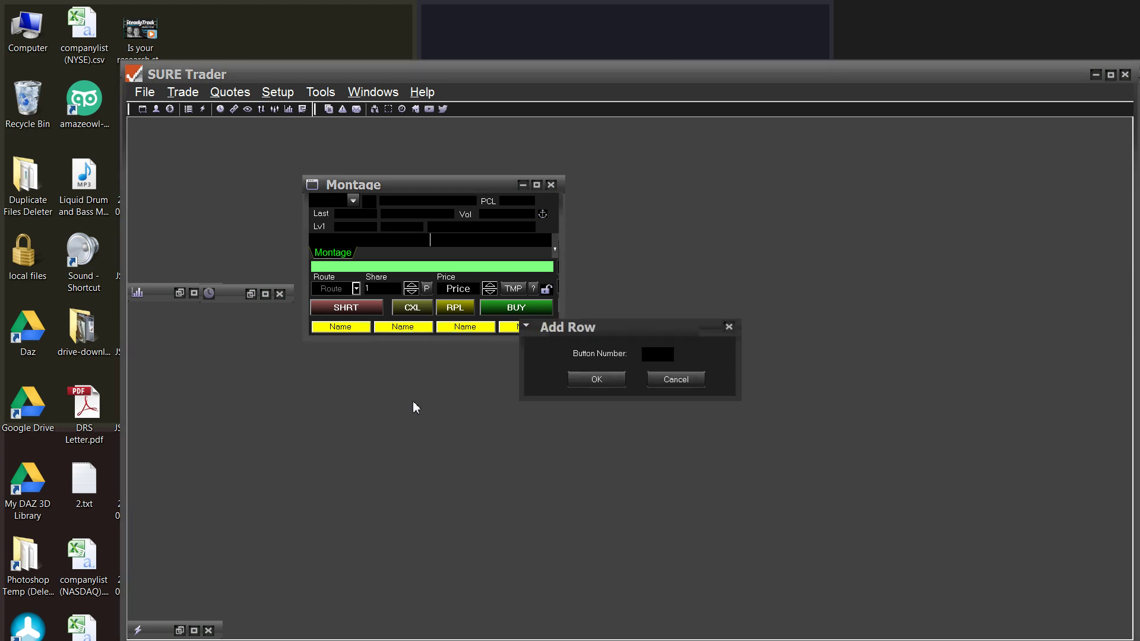
type("1")
left_click(581, 385)
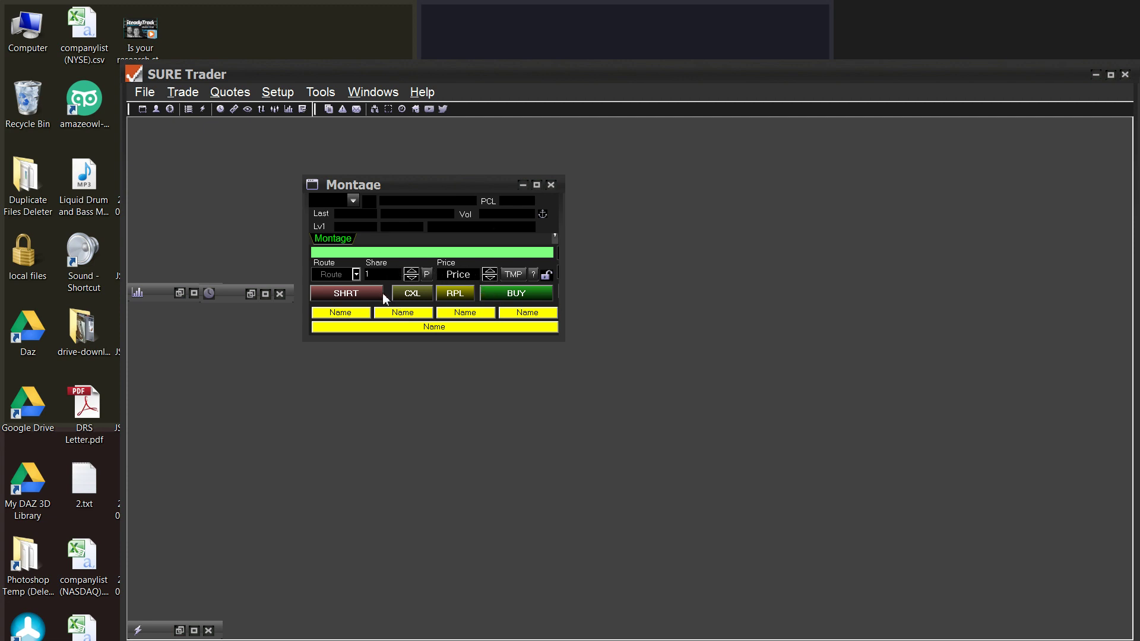
Step: Switch the Montage to Default style, make it slightly taller, then revert it to Basic style
right_click(389, 294)
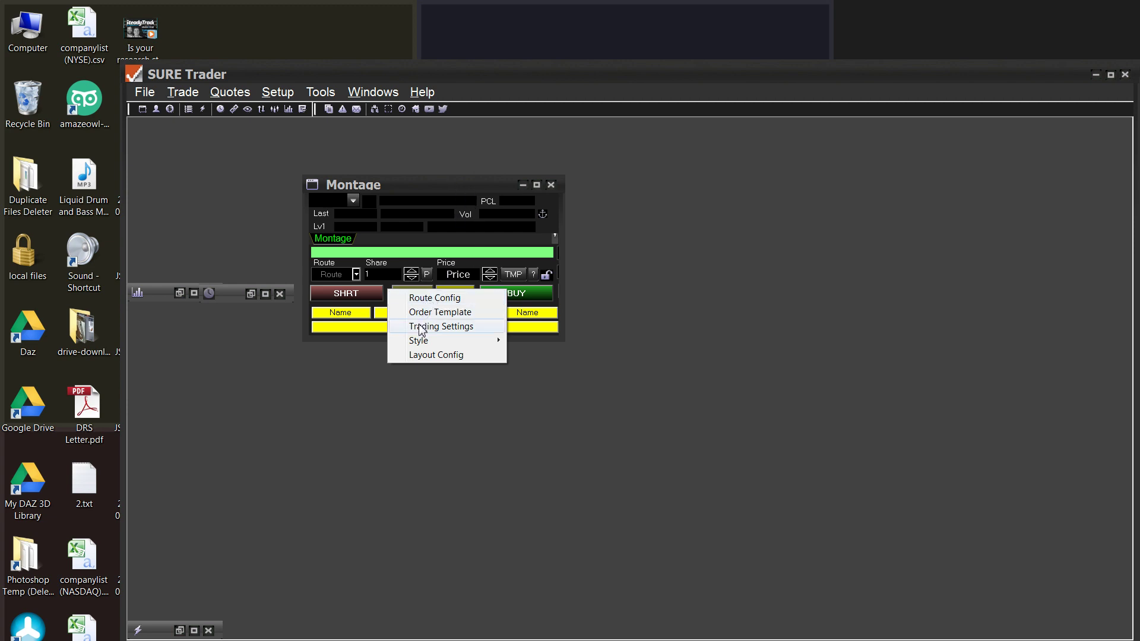
mouse_move(434, 343)
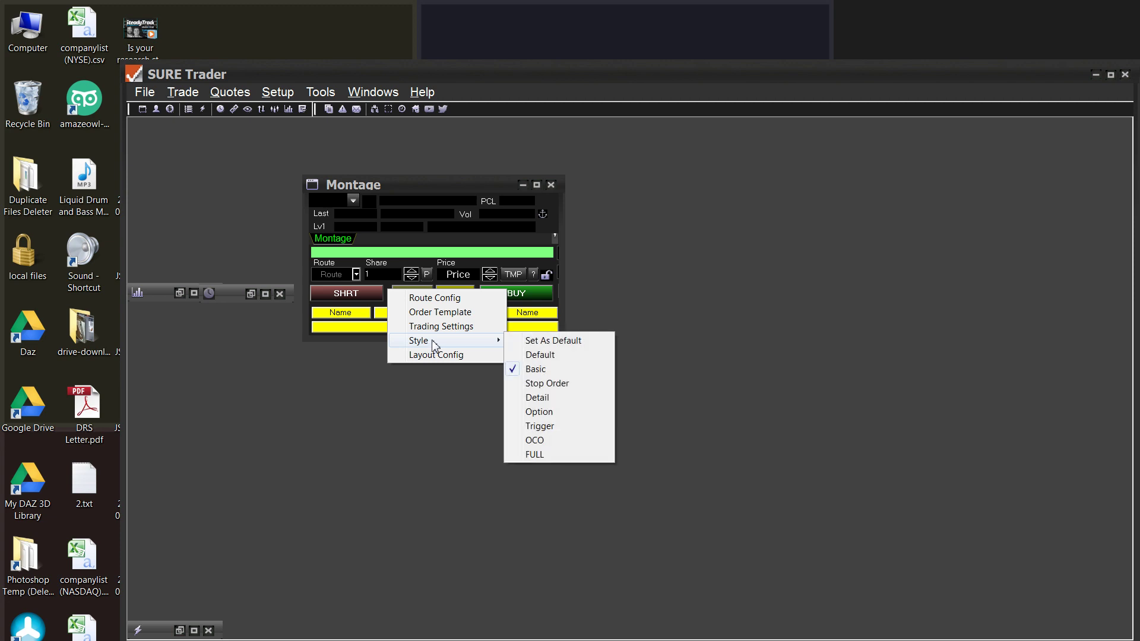
left_click(544, 358)
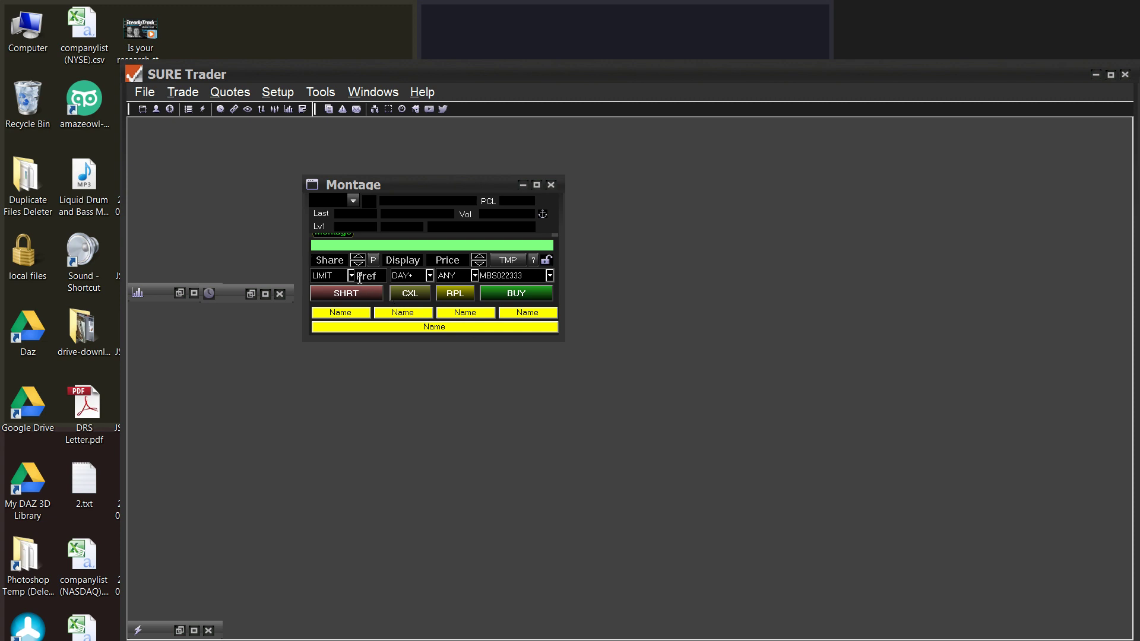
left_click_drag(397, 342, 397, 350)
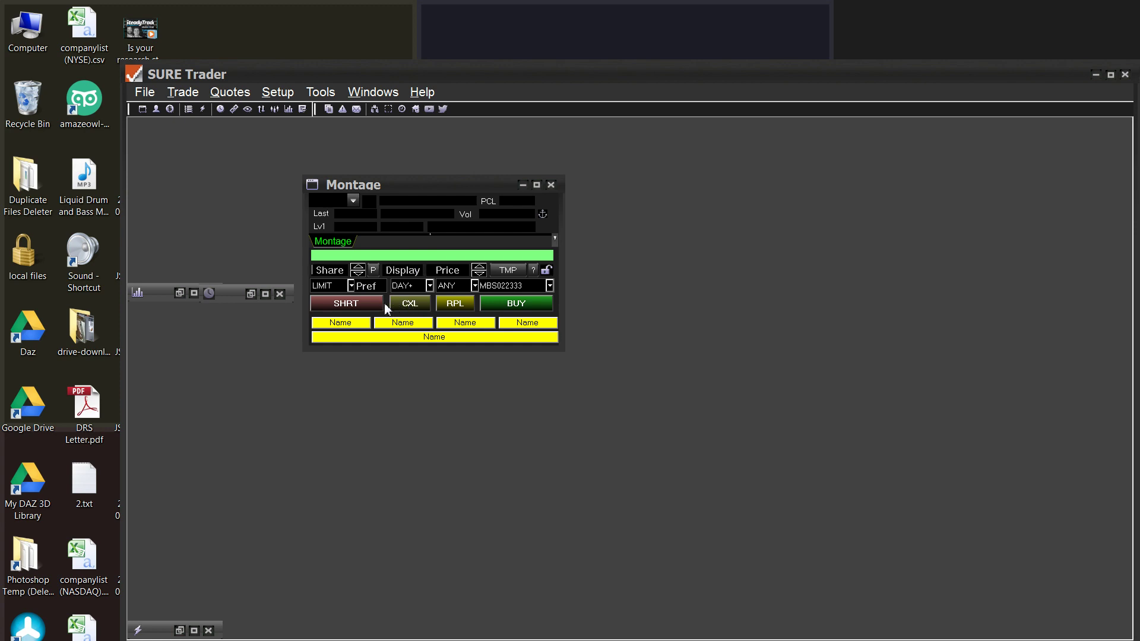
right_click(386, 304)
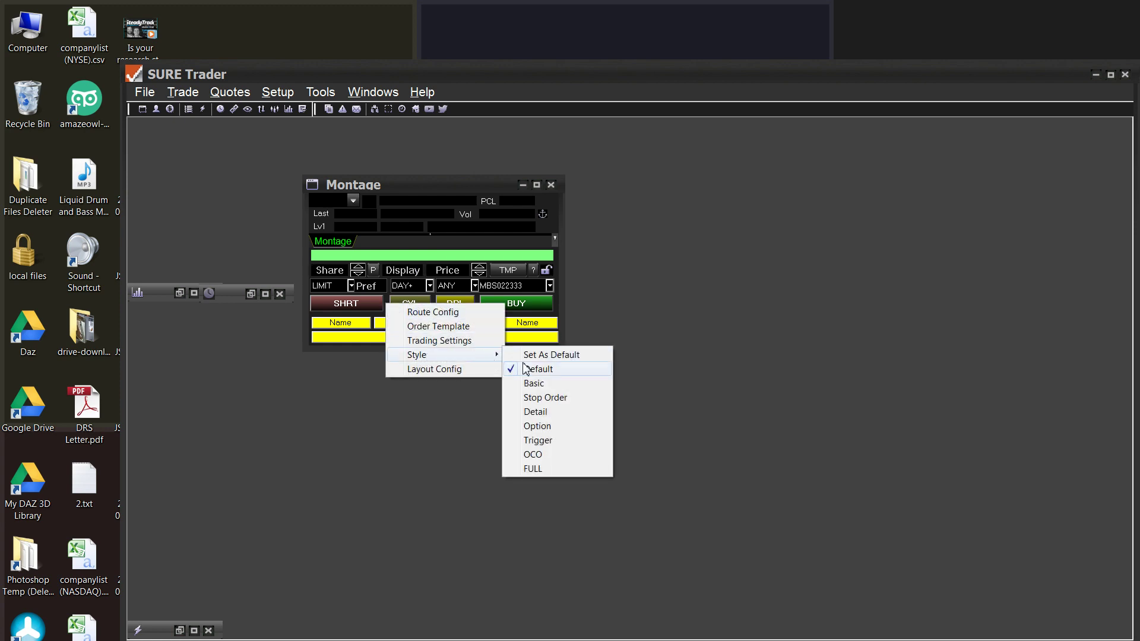
left_click(534, 384)
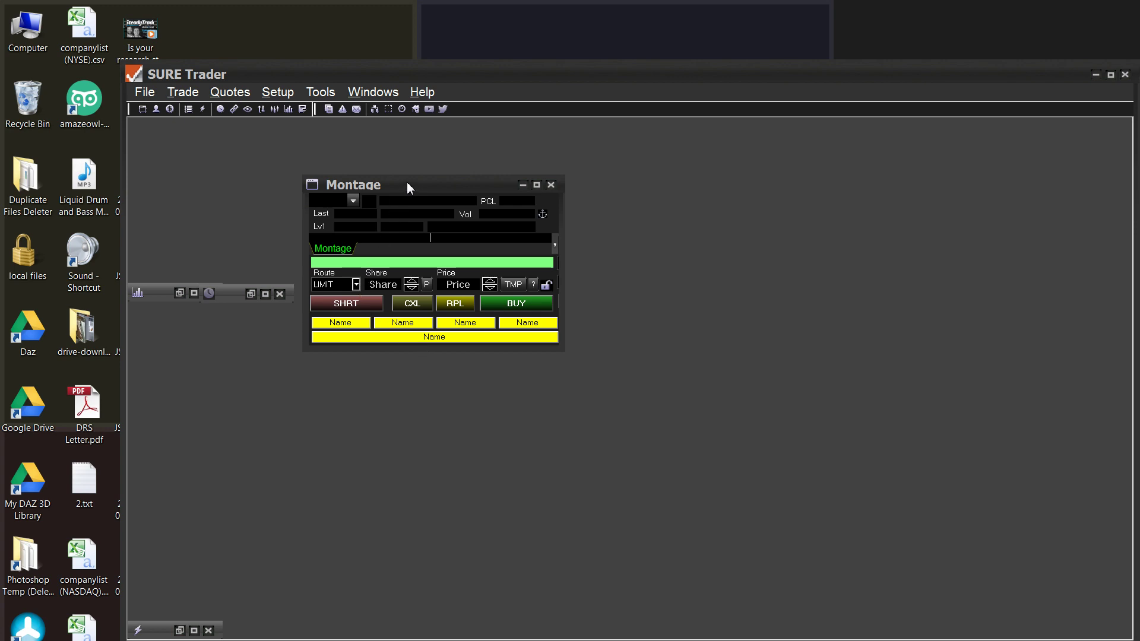
Step: Reposition the default Montage beside the custom order window with the 300–2000 and sell buttons
left_click_drag(407, 182, 415, 182)
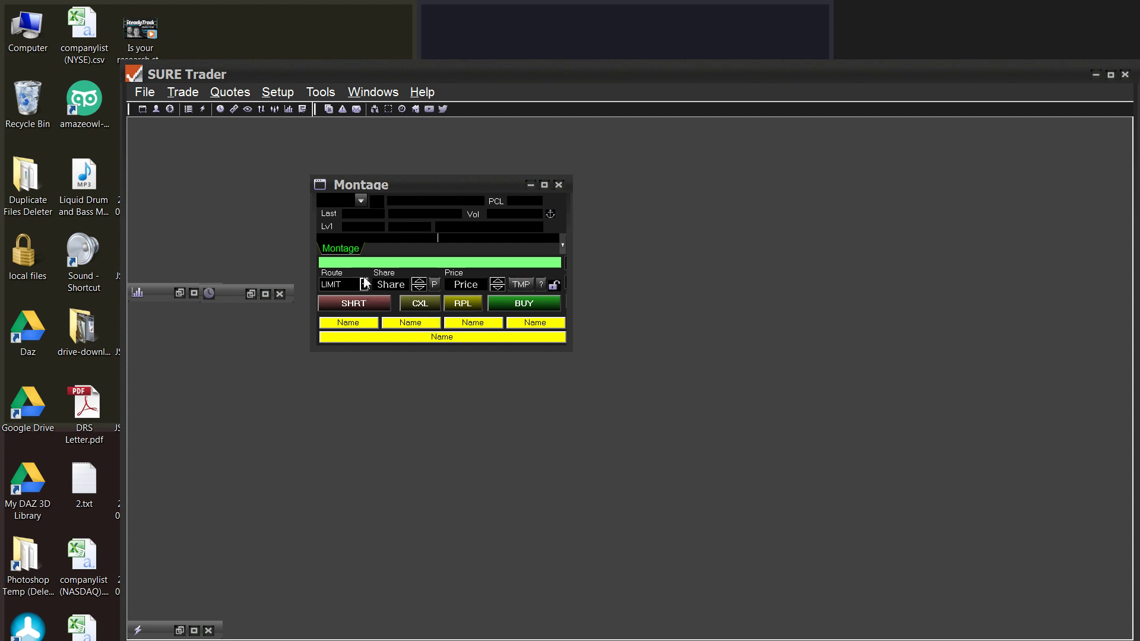
left_click_drag(419, 185, 415, 185)
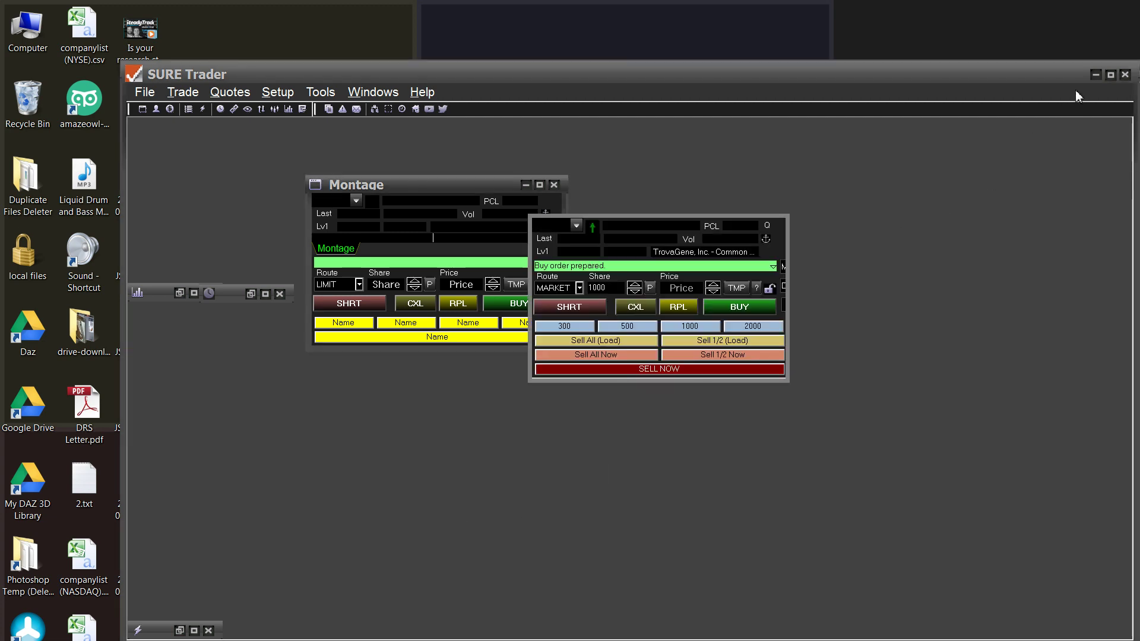
Step: Minimize the main window and open the 300 buy button's script in Button Edit
left_click(1095, 74)
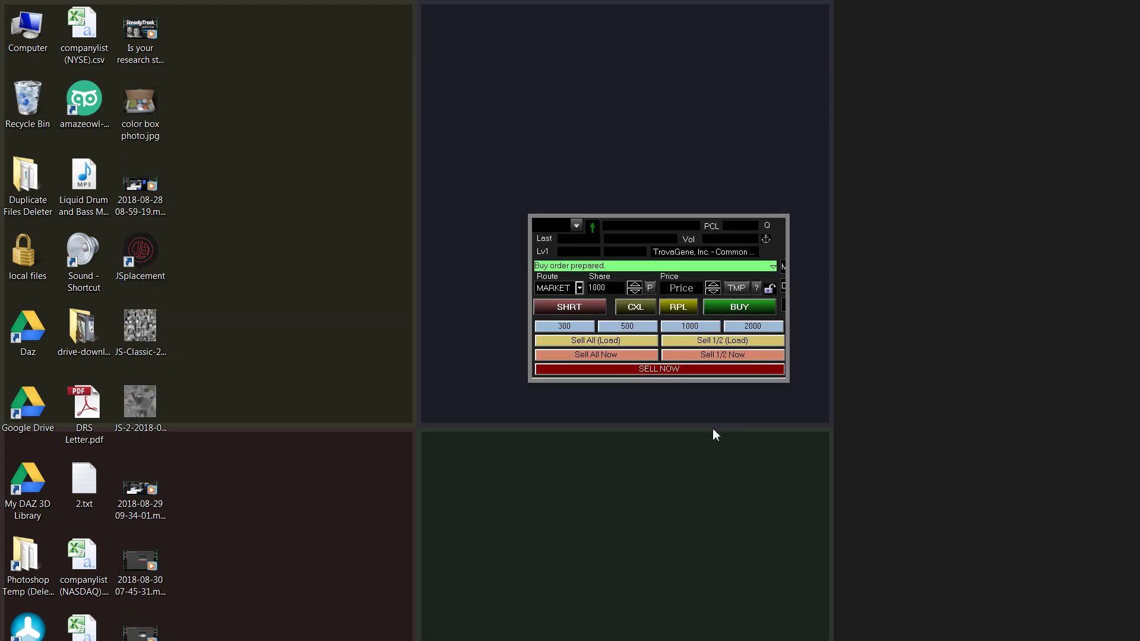
right_click(570, 326)
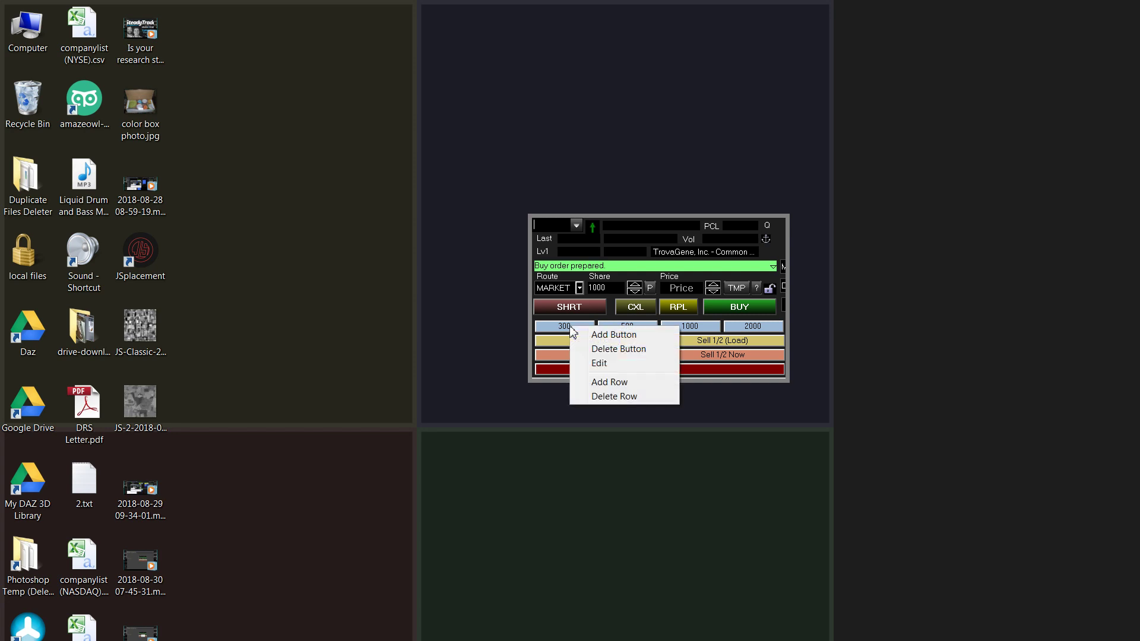
left_click(598, 363)
left_click_drag(927, 376, 577, 403)
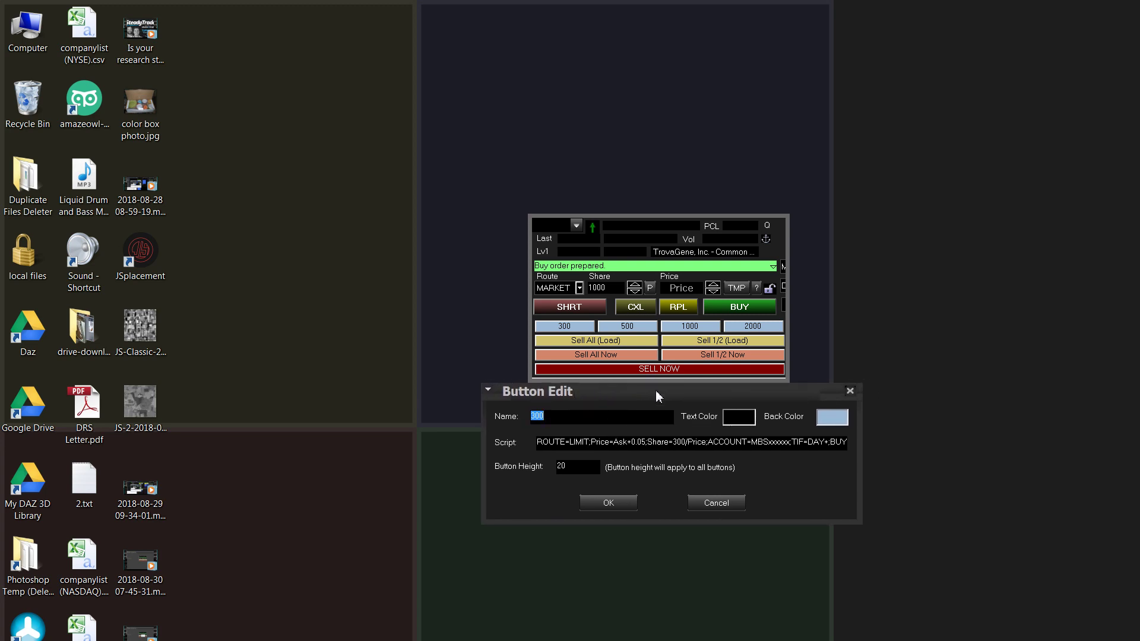
left_click_drag(655, 390, 648, 396)
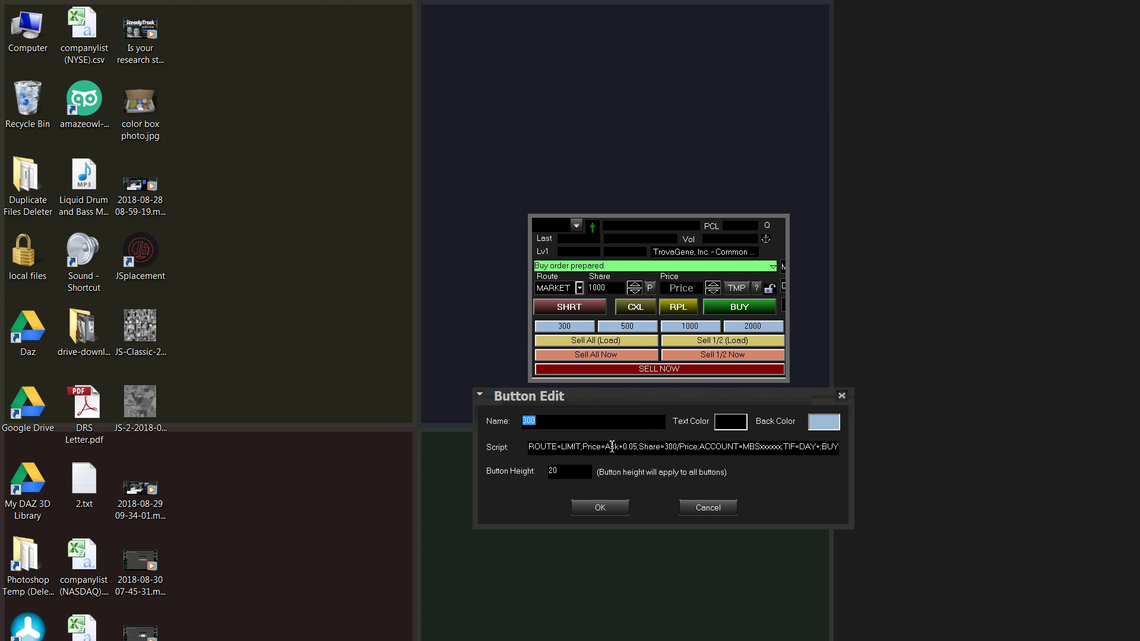
Step: Highlight the Ask+0.05 price offset and the 300/Price share formula in the script
left_click_drag(608, 448, 639, 448)
left_click(638, 449)
left_click_drag(665, 446, 693, 447)
Step: Cancel the script editor, enter TROV, and stage a 344-share LIMIT buy at 0.8698
left_click(702, 506)
left_click(557, 226)
type("TROV")
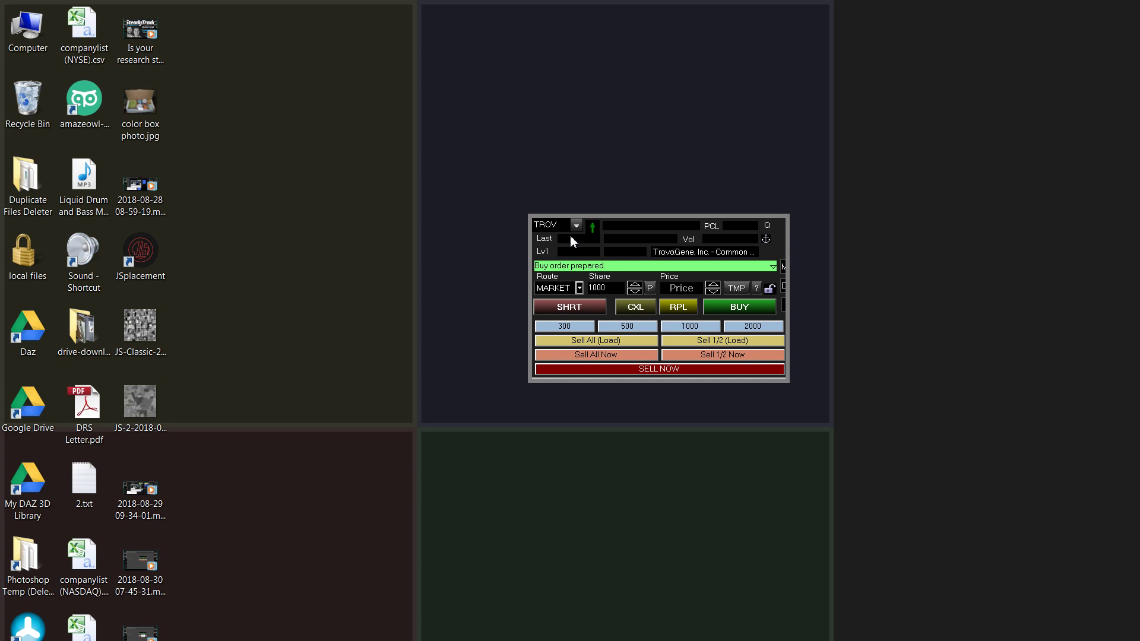
left_click(575, 328)
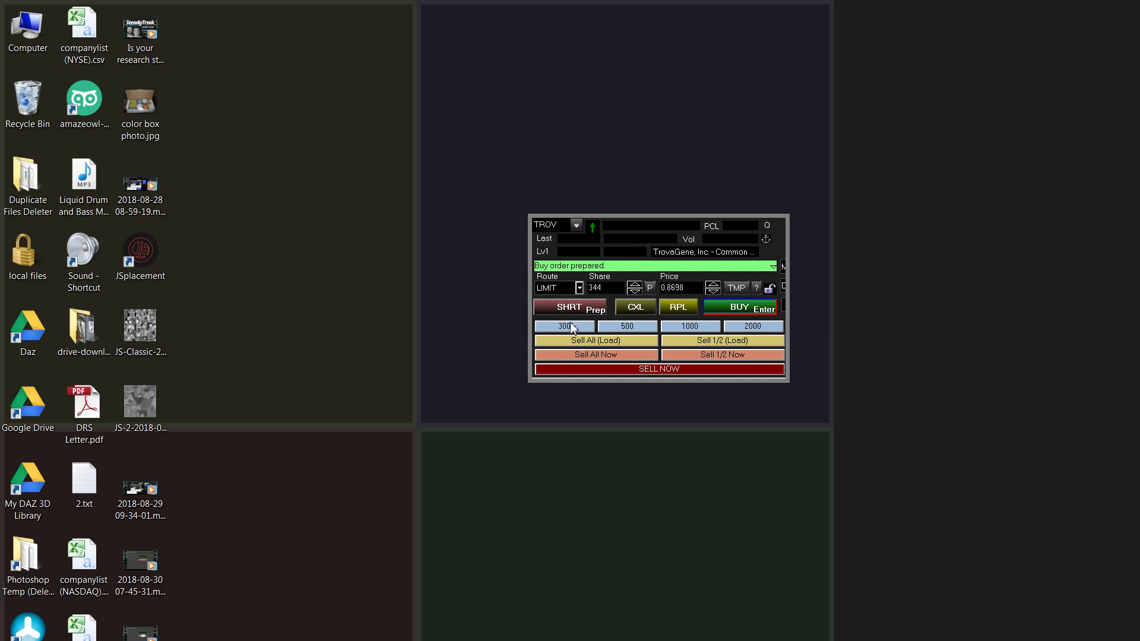
right_click(572, 327)
left_click(600, 361)
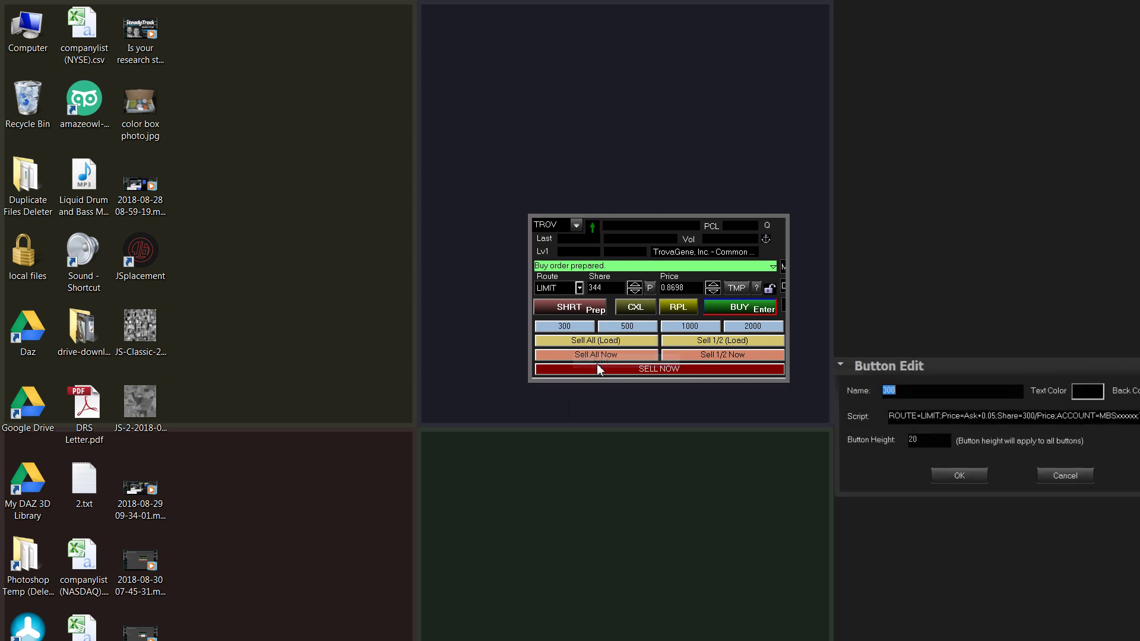
left_click_drag(1022, 418, 1056, 419)
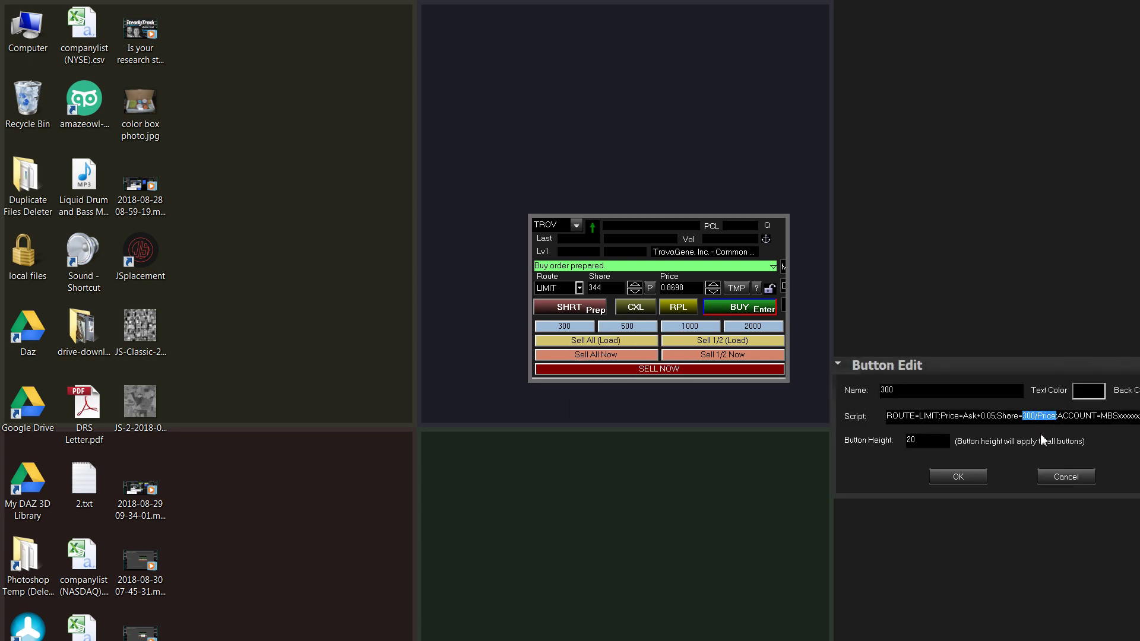
left_click(1059, 475)
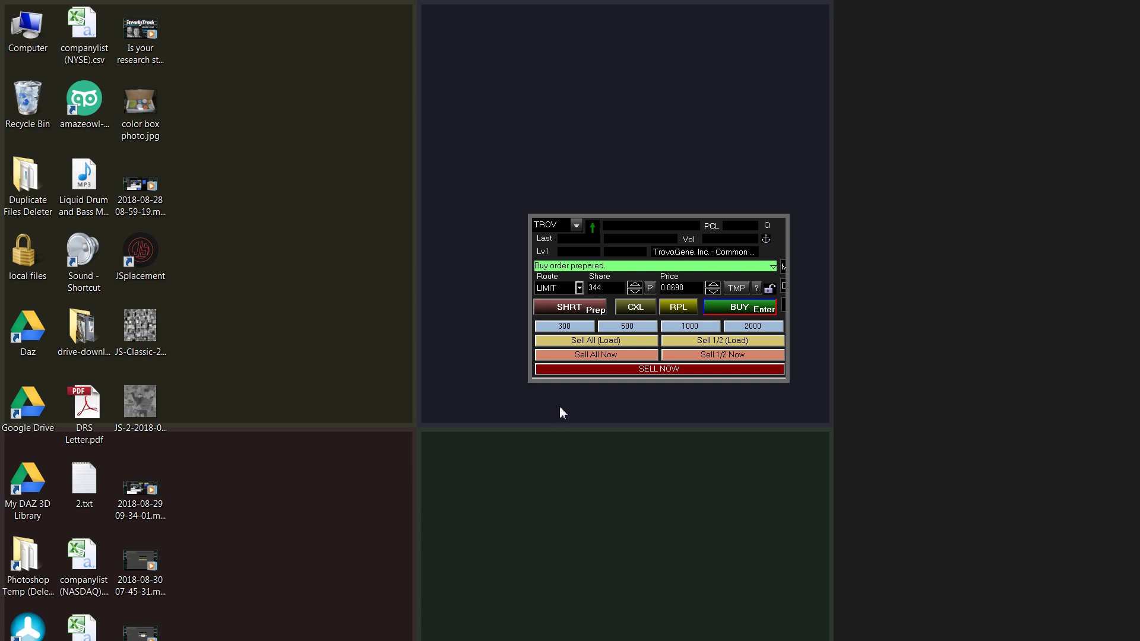
right_click(557, 326)
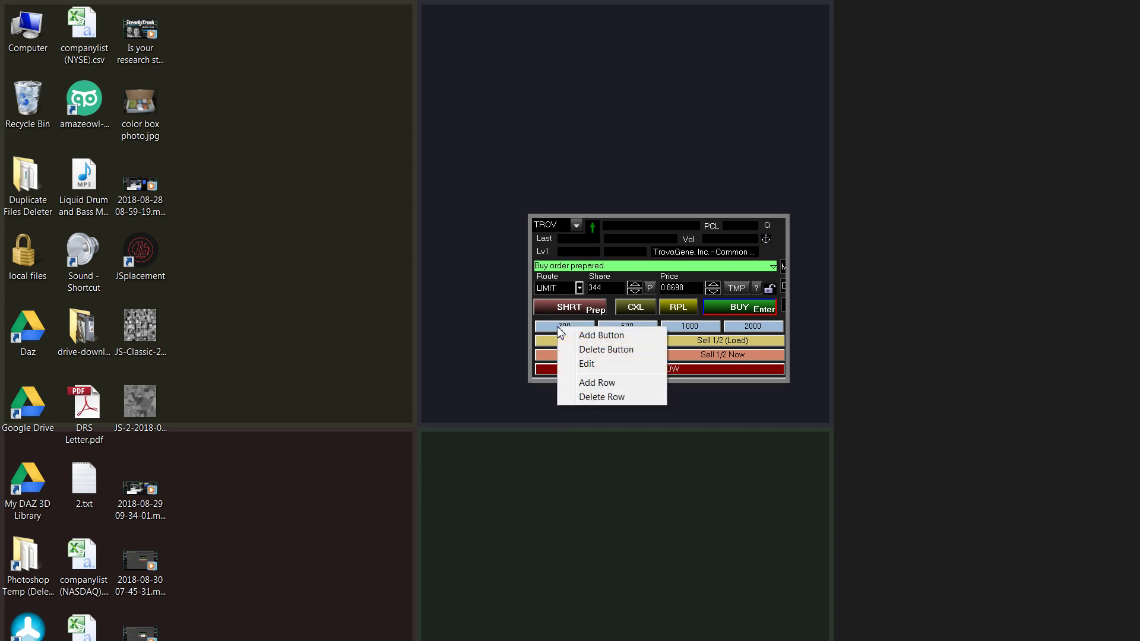
left_click(582, 365)
left_click_drag(952, 375, 604, 426)
left_click_drag(810, 471, 864, 472)
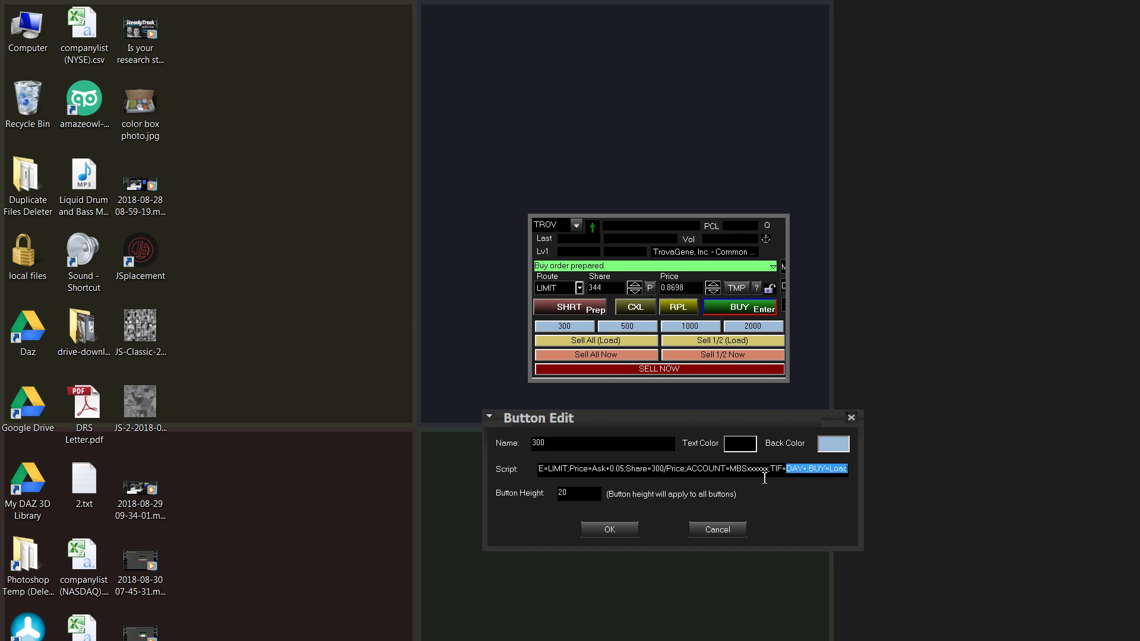
left_click(794, 473)
left_click_drag(802, 472, 809, 471)
left_click(807, 473)
type(";")
left_click_drag(831, 471, 849, 469)
left_click(737, 528)
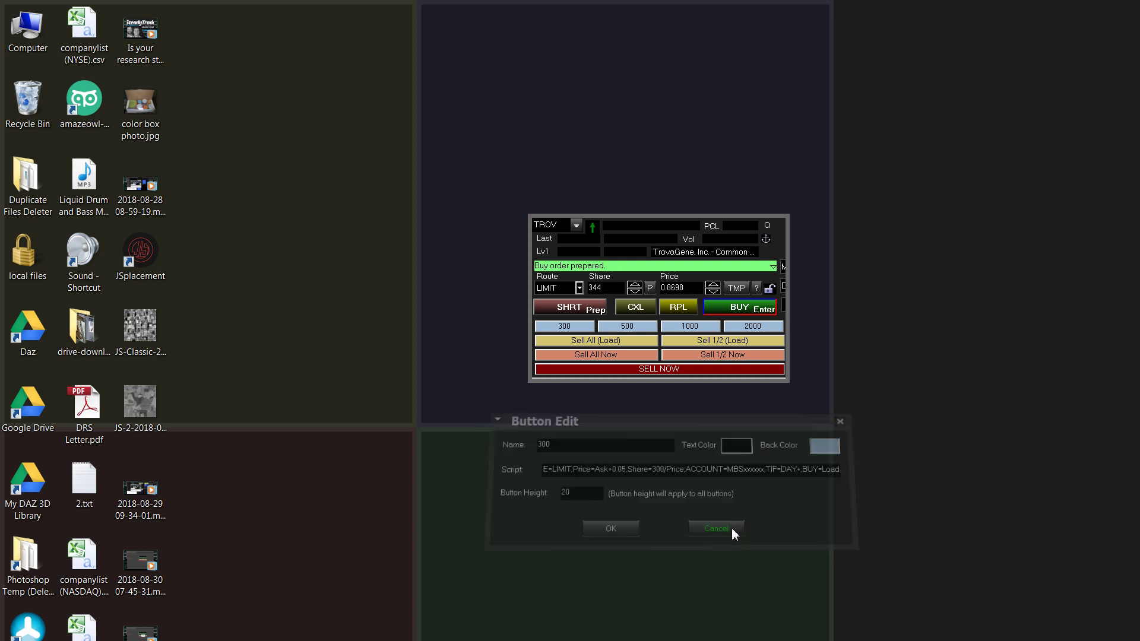
left_click(602, 327)
left_click(572, 328)
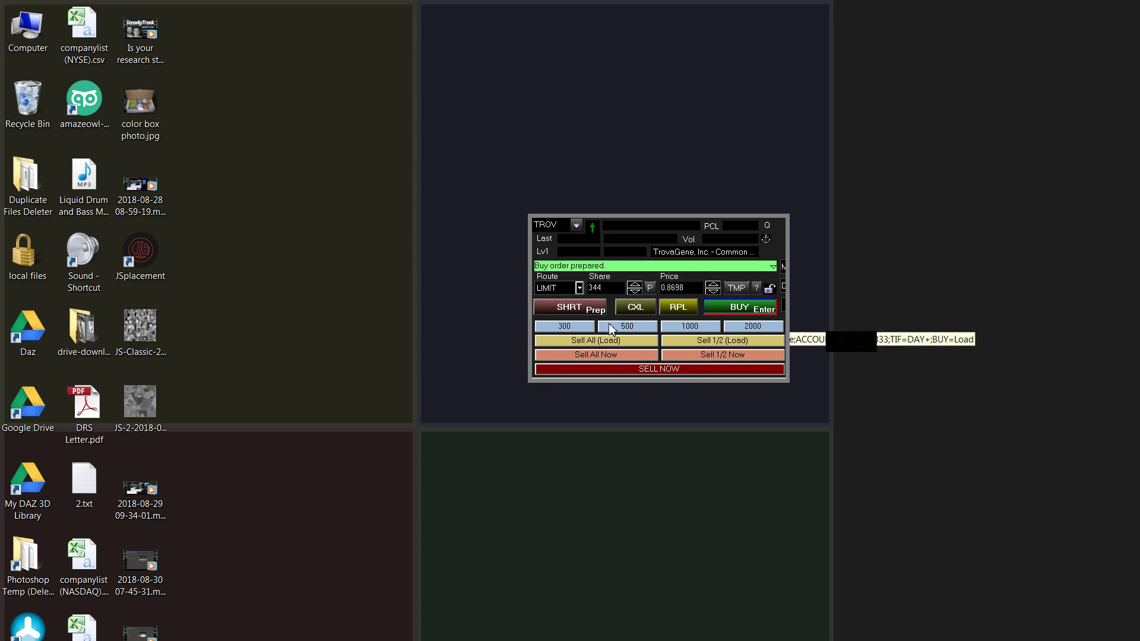
right_click(565, 354)
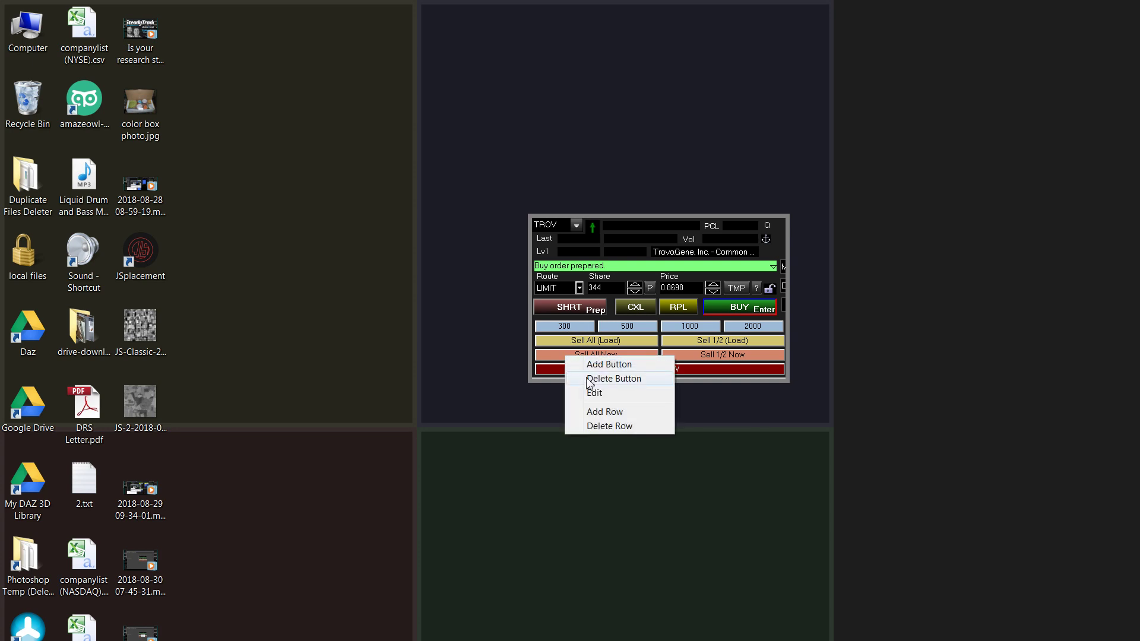
left_click(594, 393)
left_click_drag(921, 371, 521, 406)
left_click(794, 453)
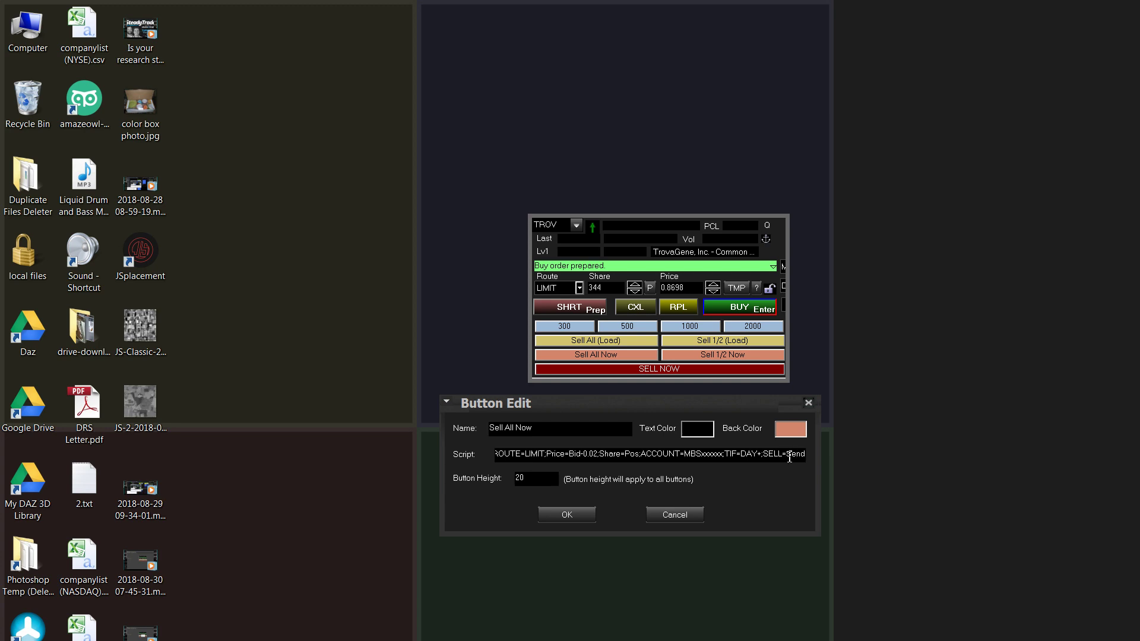
double_click(793, 454)
left_click_drag(572, 455, 599, 454)
left_click(599, 455)
left_click_drag(599, 455, 597, 455)
left_click(596, 454)
left_click_drag(599, 455, 597, 454)
type("2")
key("shift+Left")
left_click_drag(572, 455, 495, 454)
left_click_drag(591, 455, 852, 453)
left_click(725, 455)
left_click(687, 515)
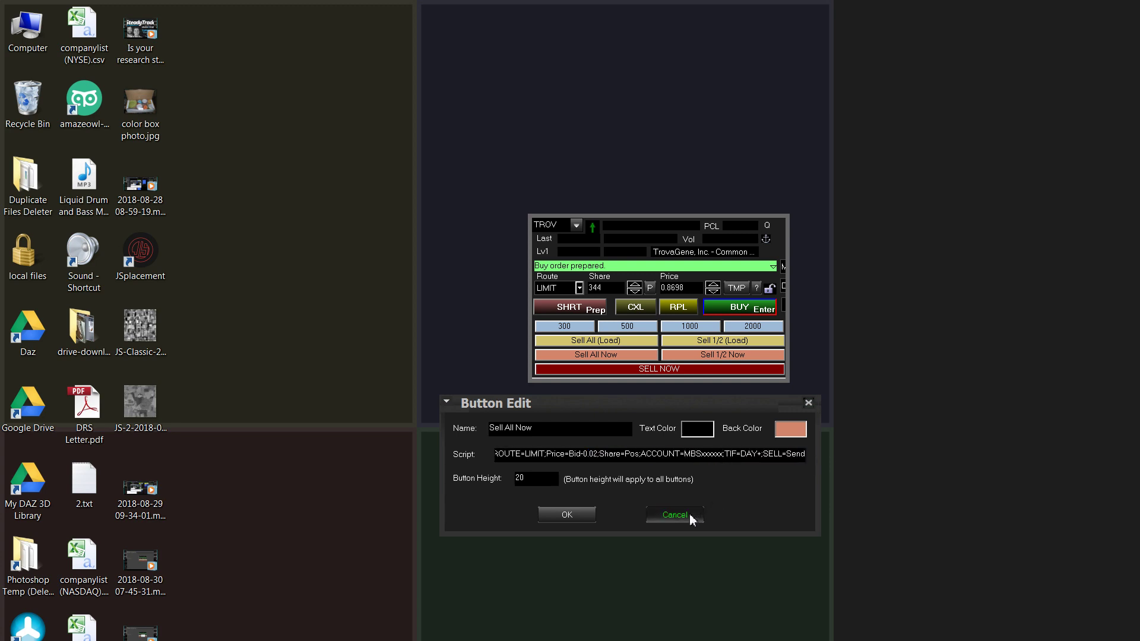
right_click(578, 367)
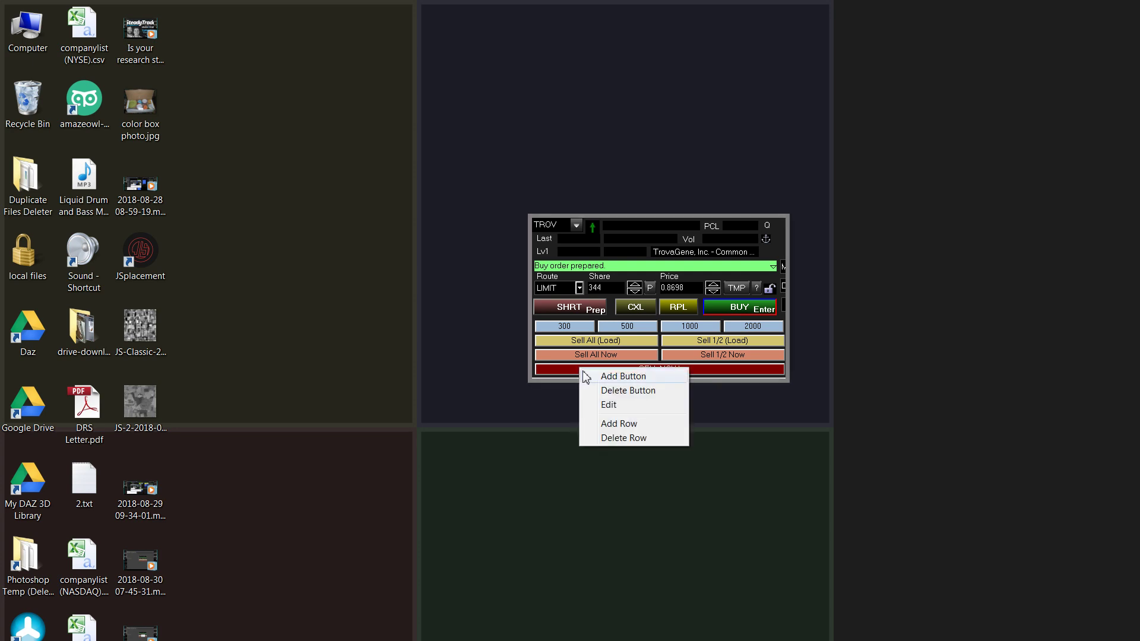
left_click(610, 403)
left_click_drag(892, 368, 518, 402)
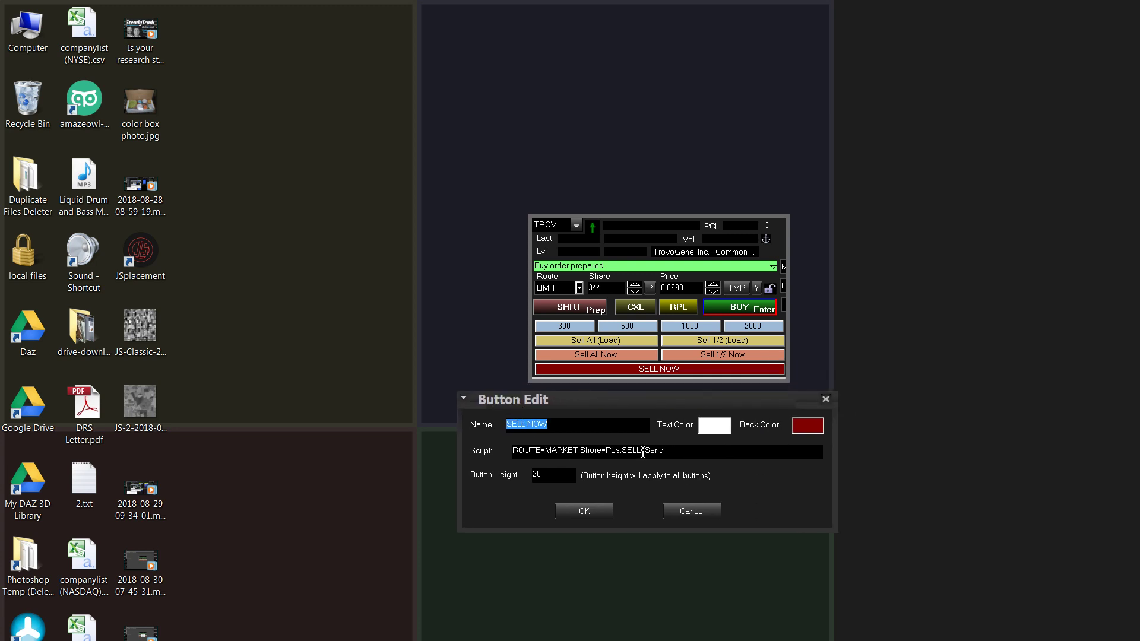
left_click_drag(676, 450, 488, 520)
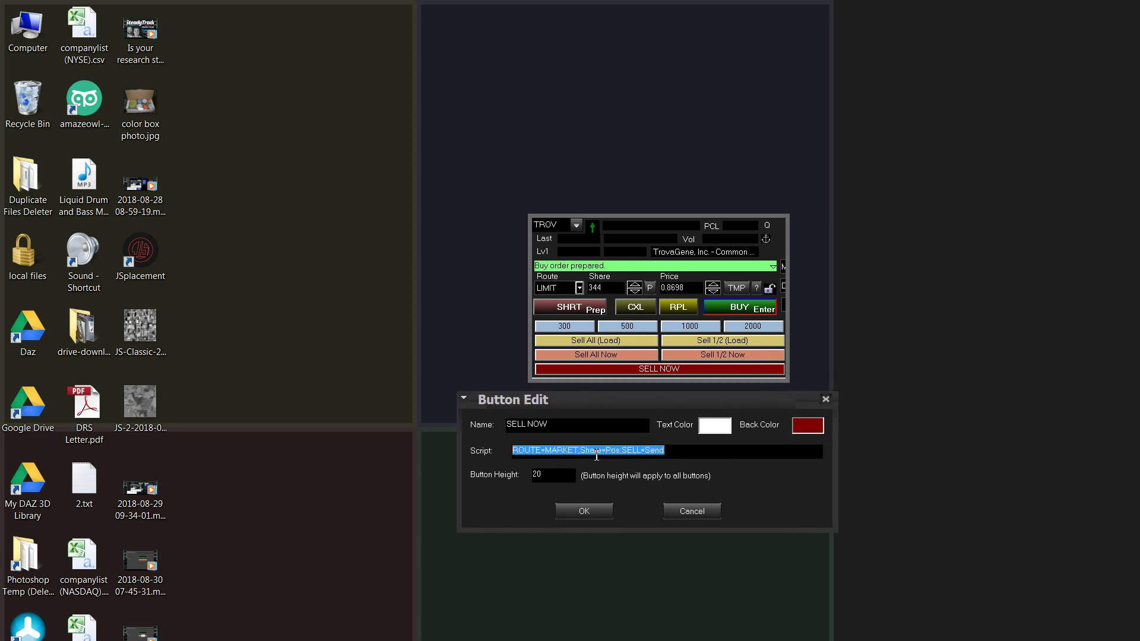
left_click_drag(605, 452, 553, 451)
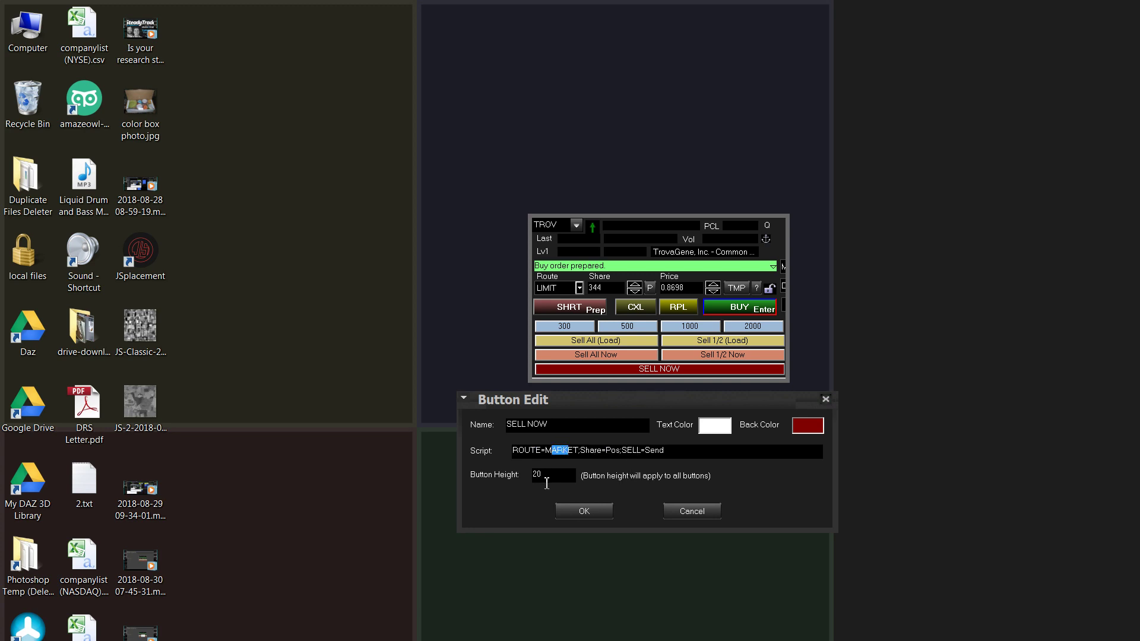
left_click(681, 514)
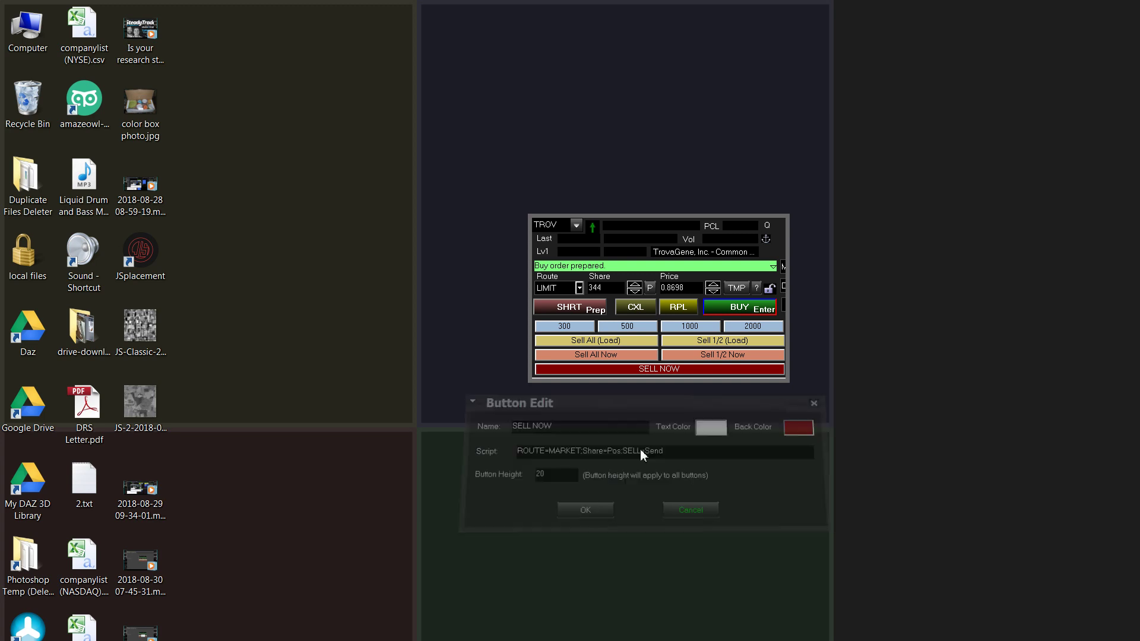